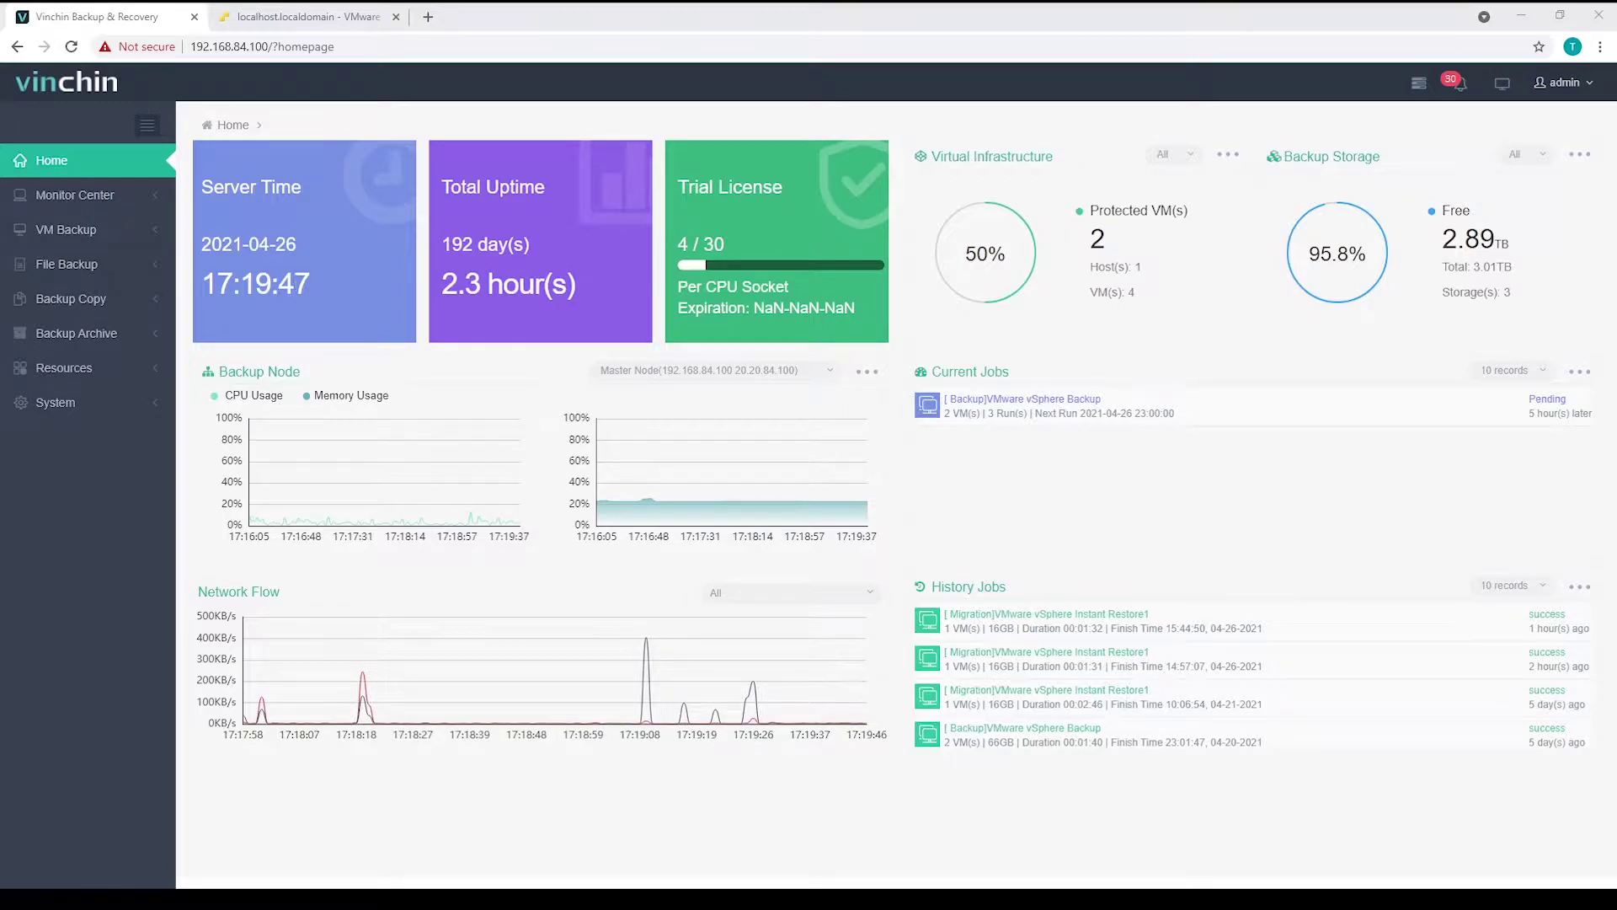
pyautogui.click(66, 230)
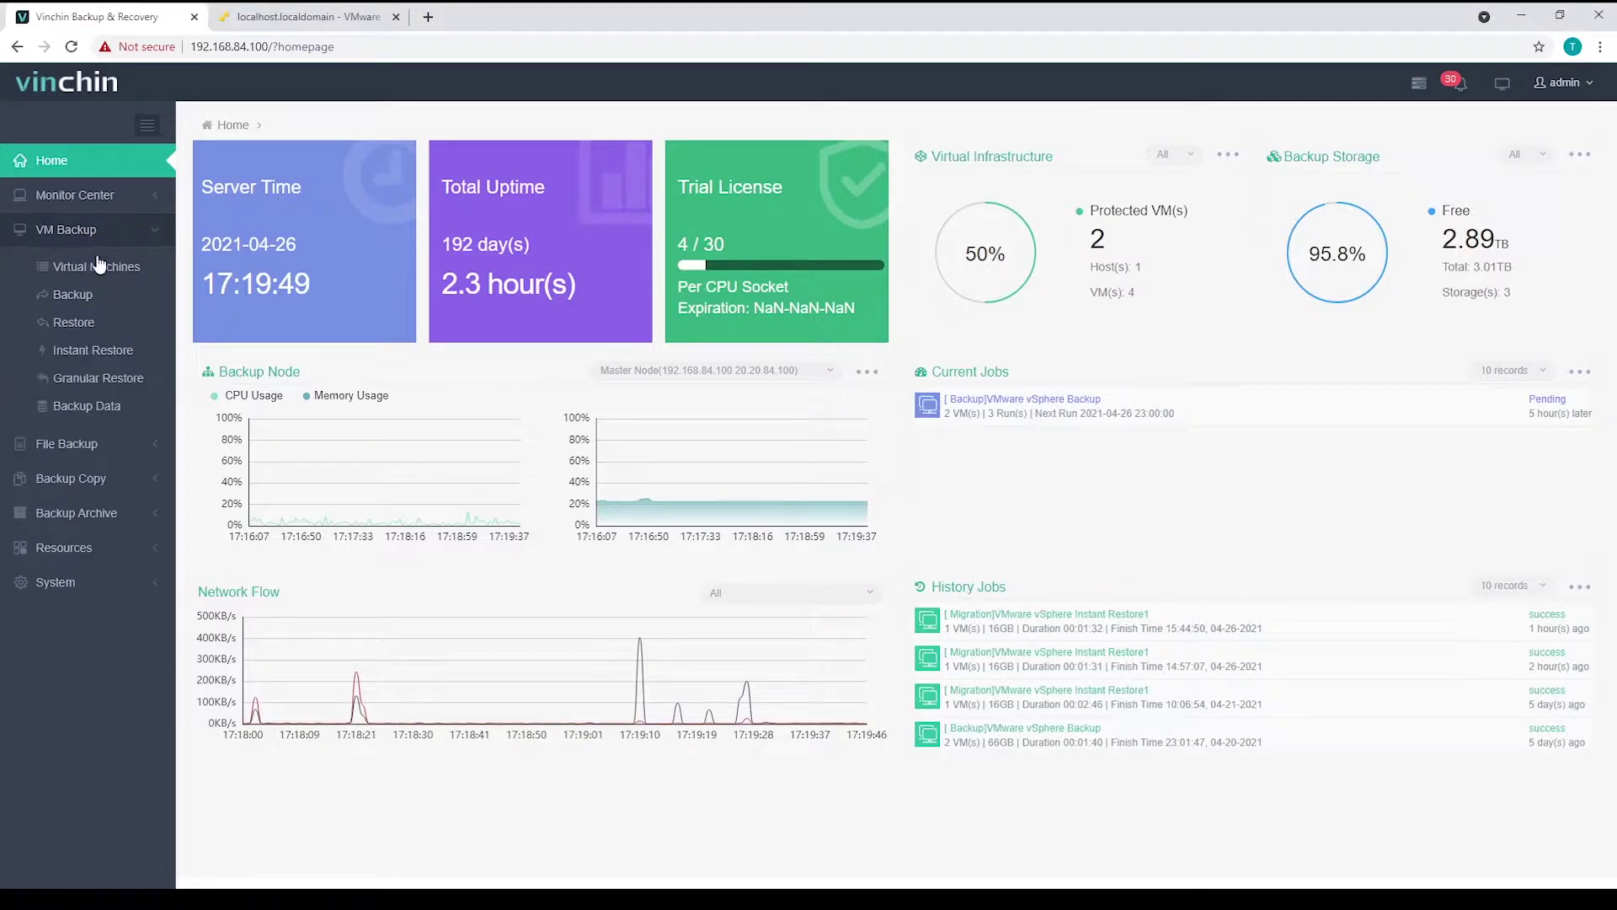
pyautogui.click(96, 350)
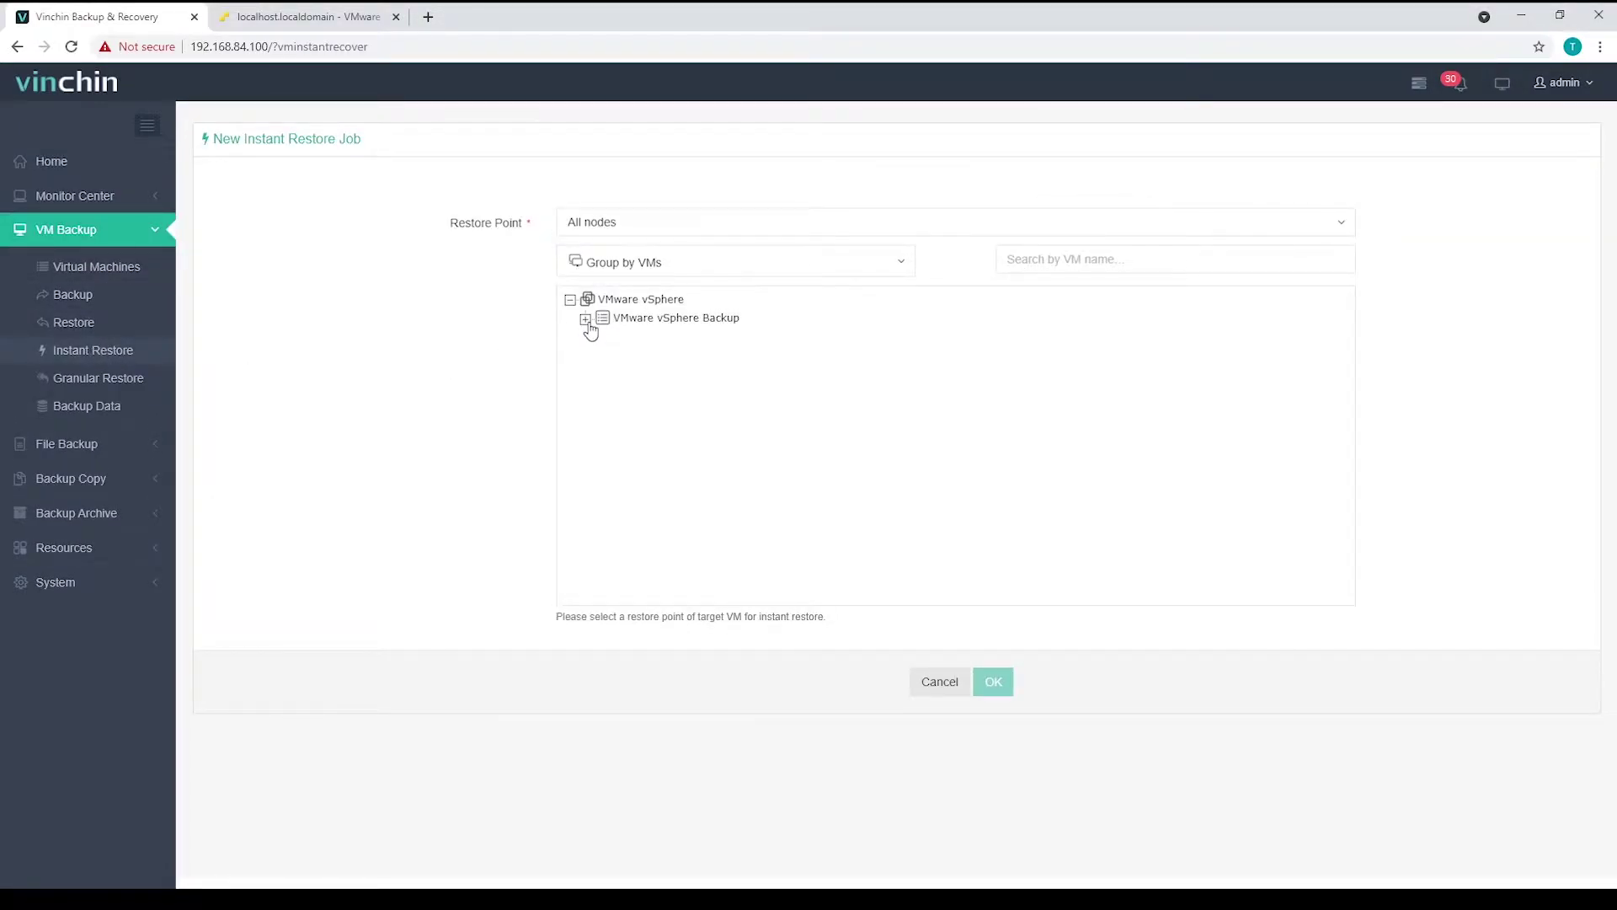
pyautogui.click(585, 320)
pyautogui.click(601, 337)
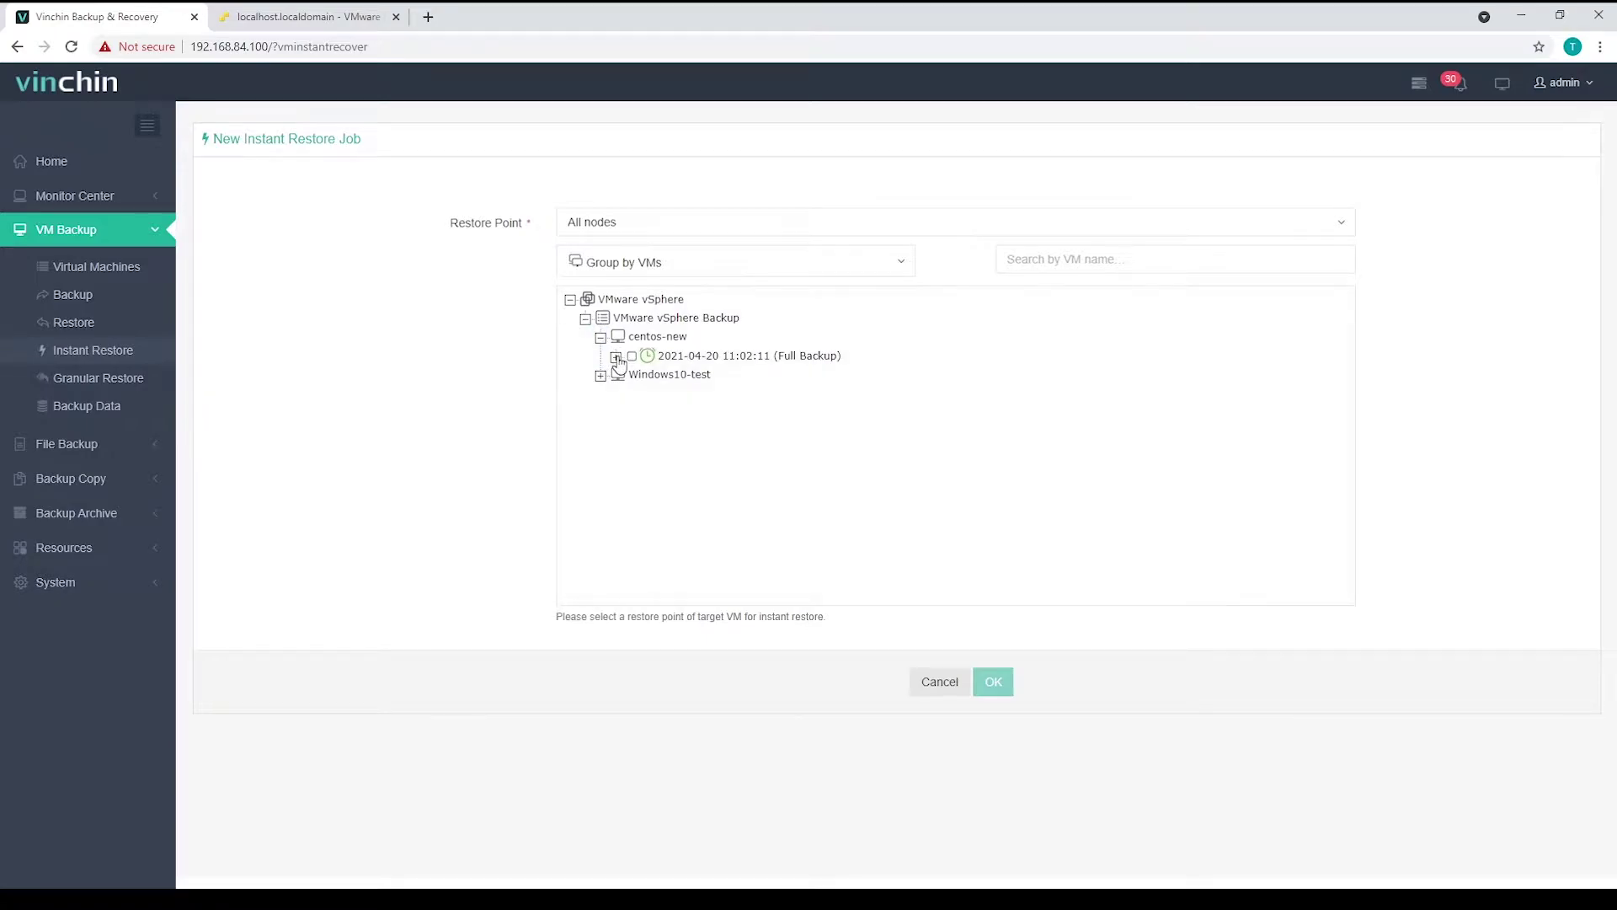
pyautogui.click(615, 356)
pyautogui.click(648, 393)
pyautogui.scroll(-1, 761, 602)
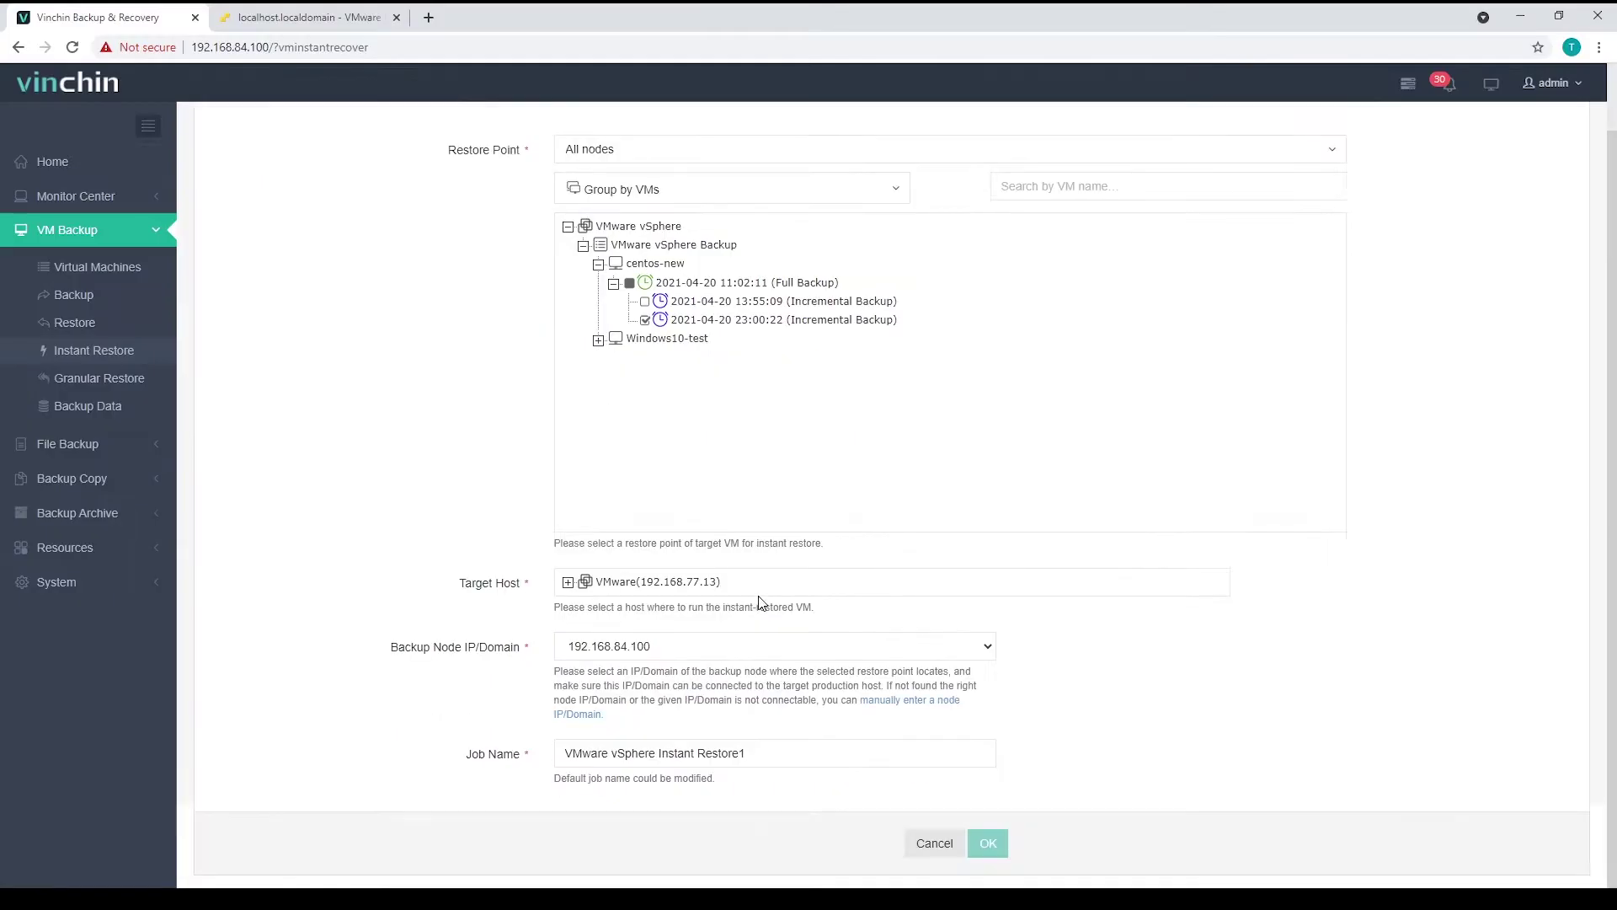
# - Choose host 192.168.77.13 under VMware as the target host
pyautogui.click(568, 582)
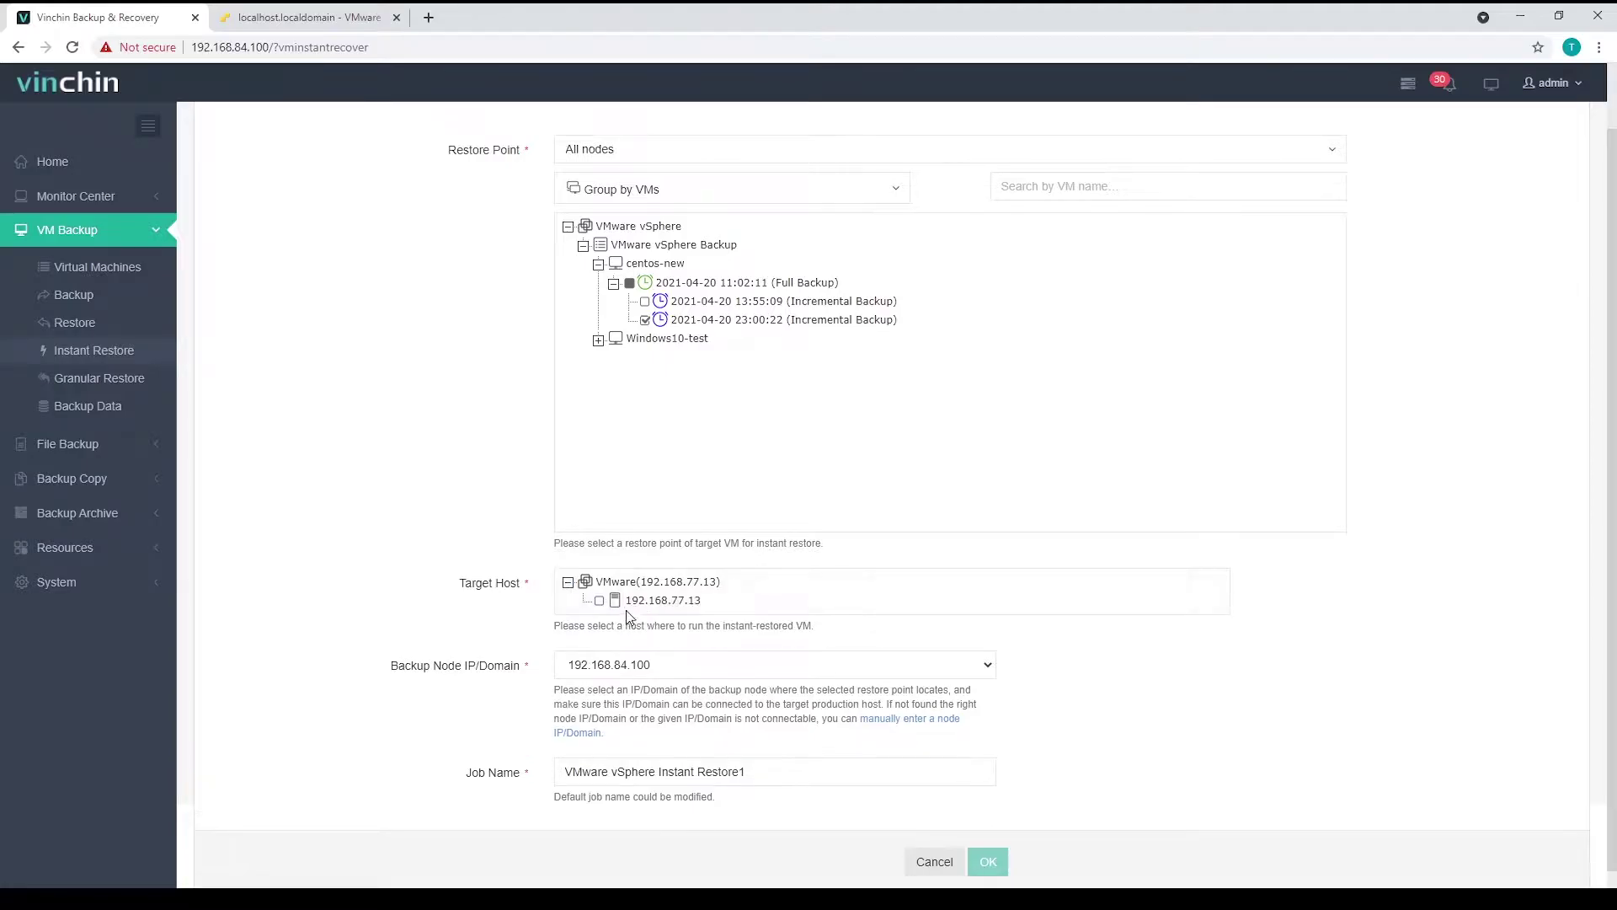
pyautogui.click(599, 600)
pyautogui.scroll(-2, 797, 632)
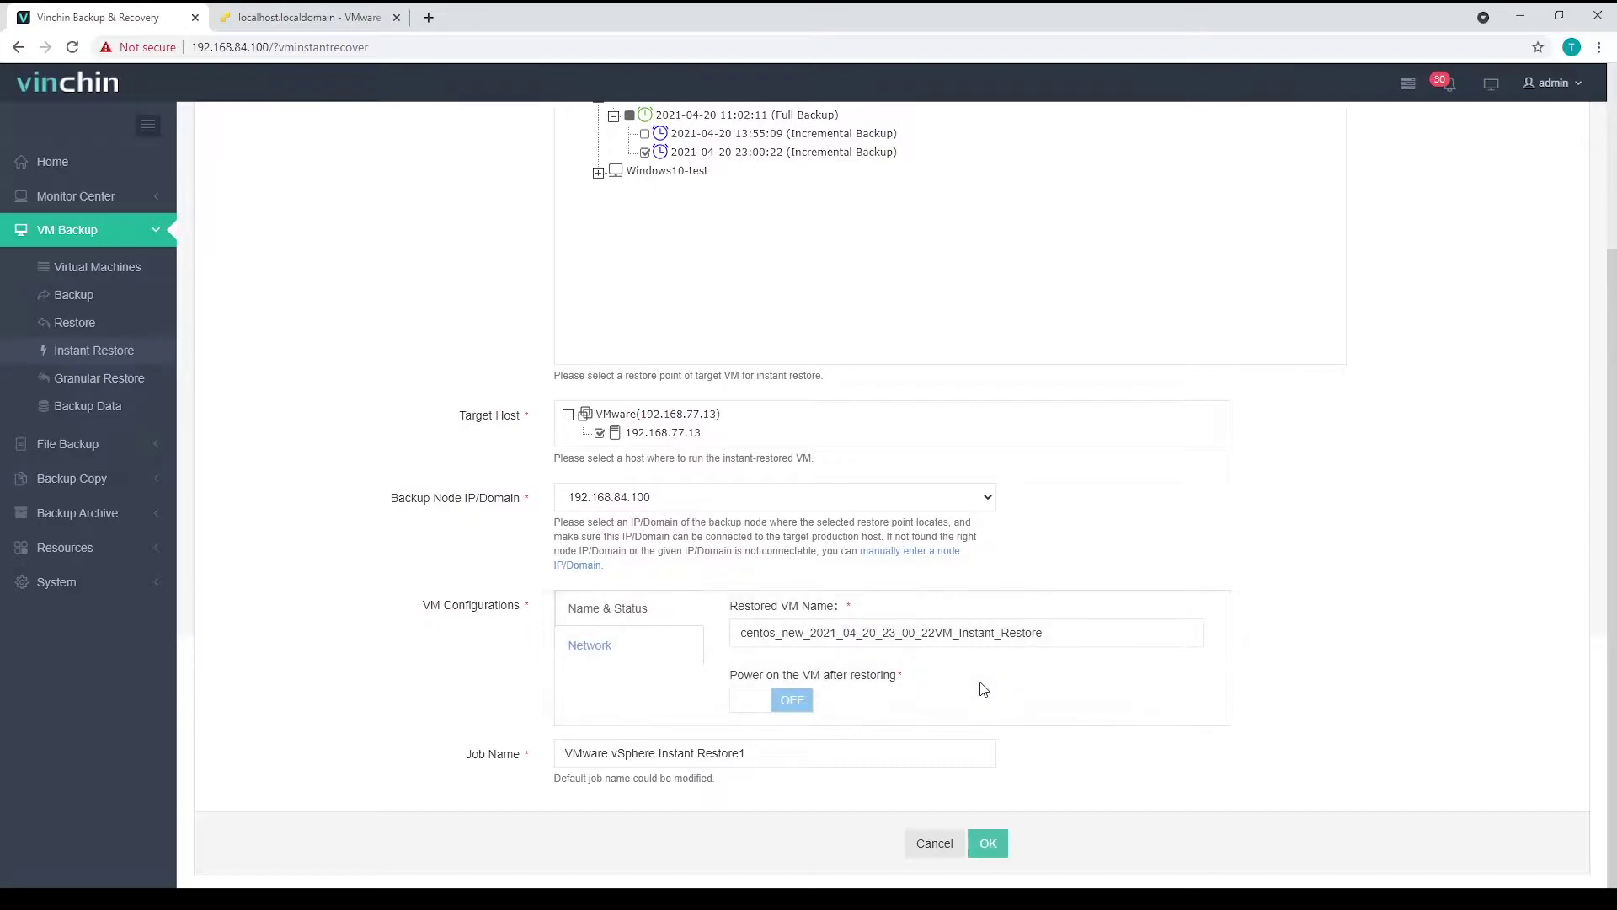
# - Keep the suggested restored VM name and turn on 'Power on the VM after restoring'
pyautogui.moveTo(1050, 637); pyautogui.dragTo(738, 632)
pyautogui.click(954, 662)
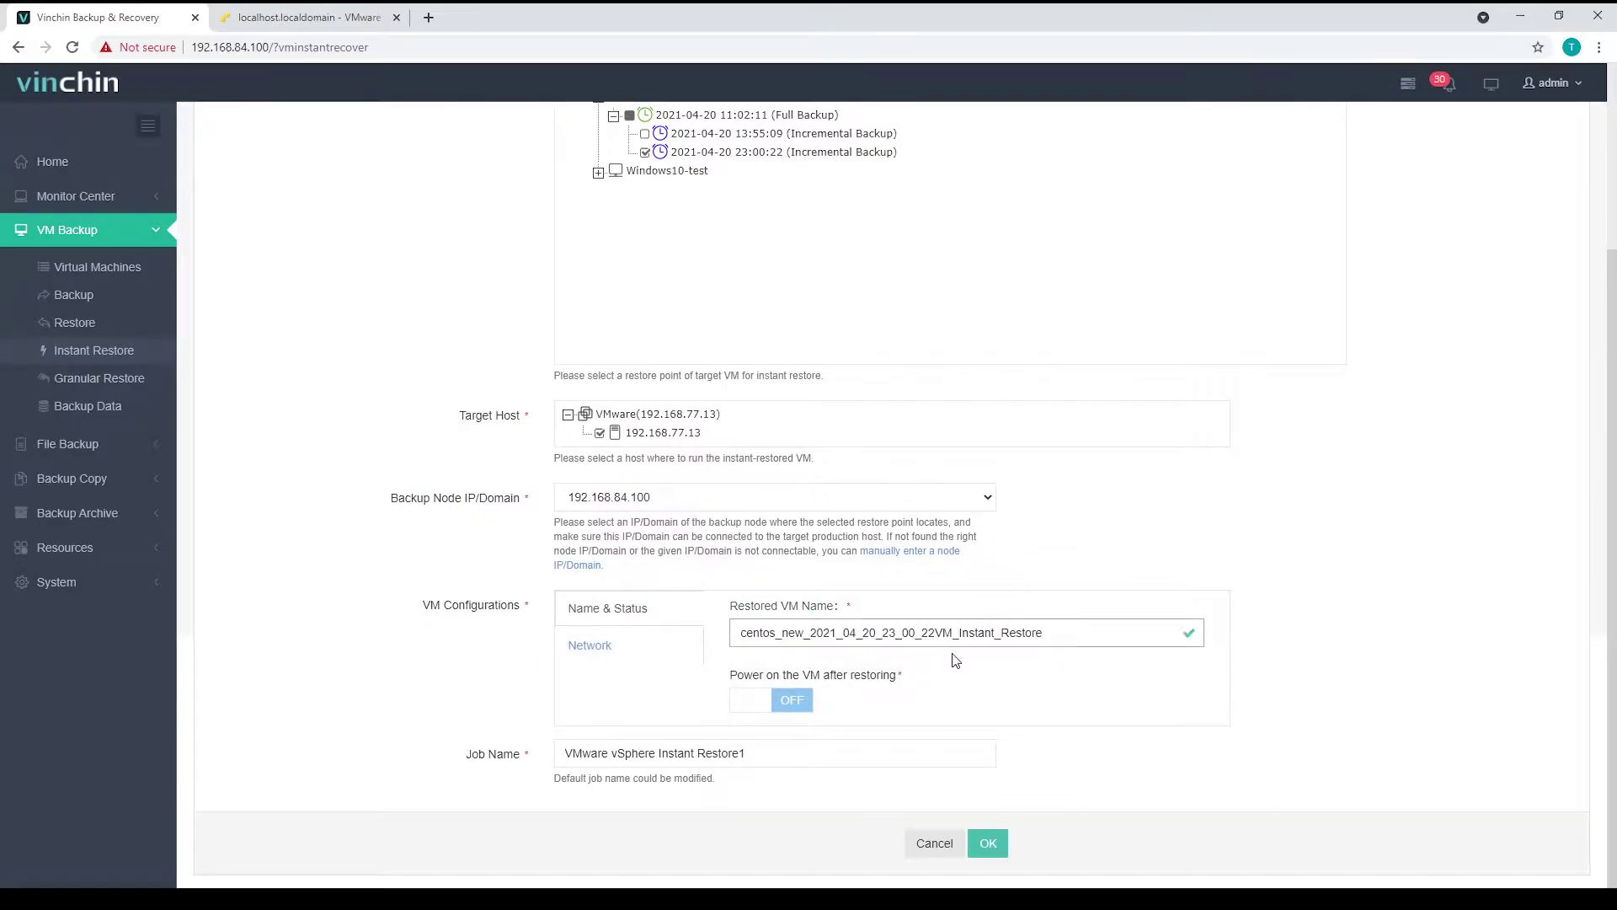
pyautogui.click(794, 713)
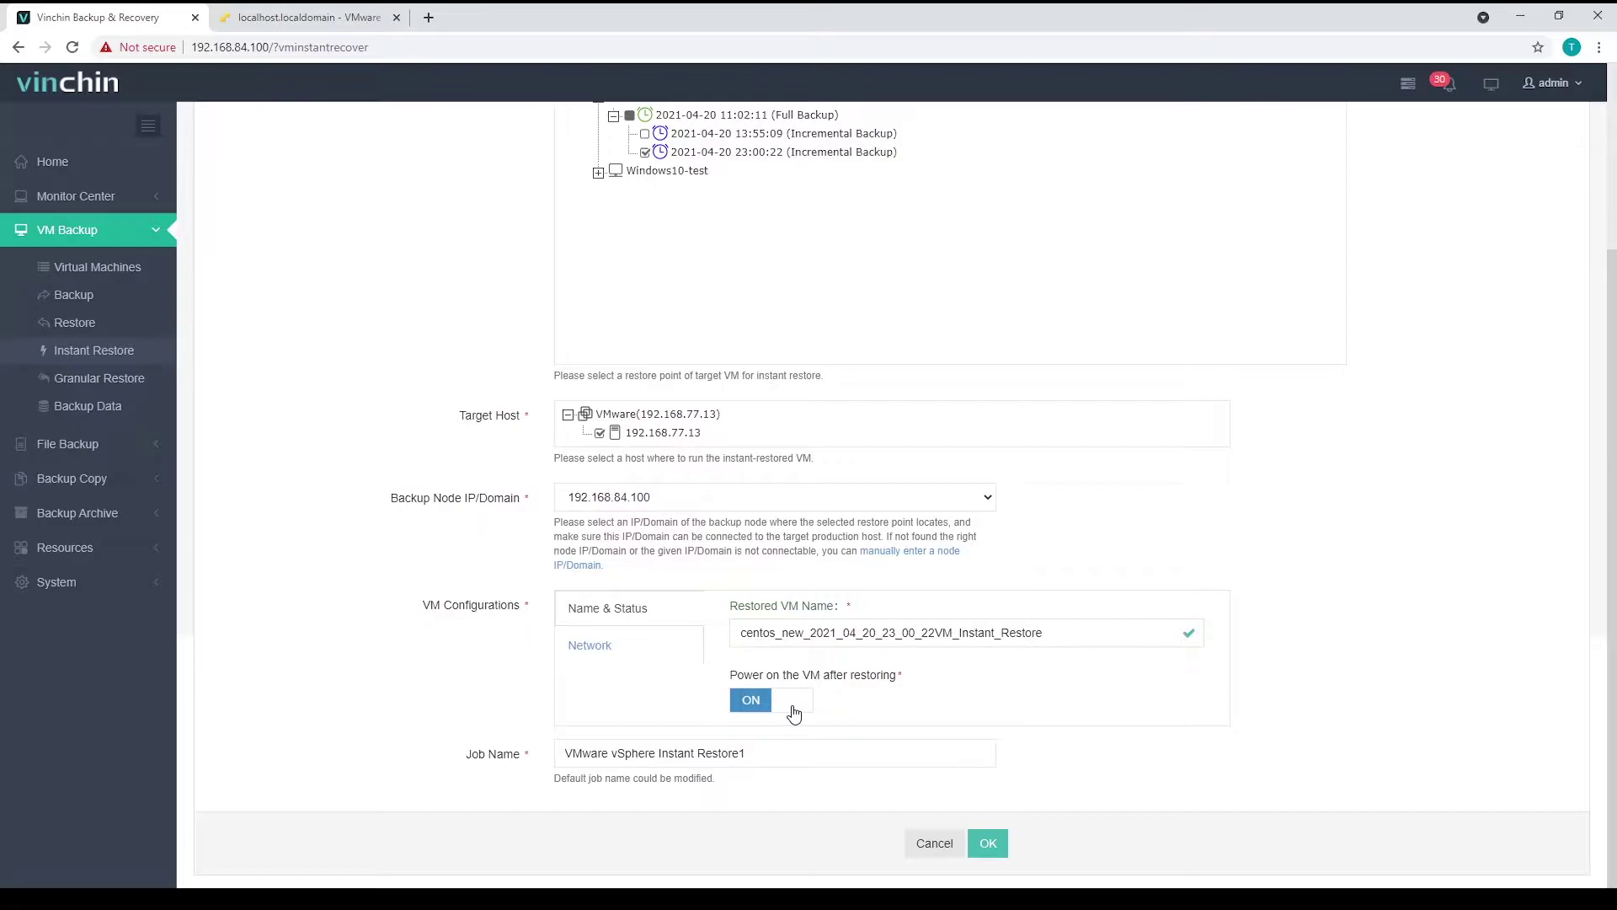
# - Leave Save MAC off in the network settings and create the instant restore job
pyautogui.click(602, 650)
pyautogui.click(1024, 699)
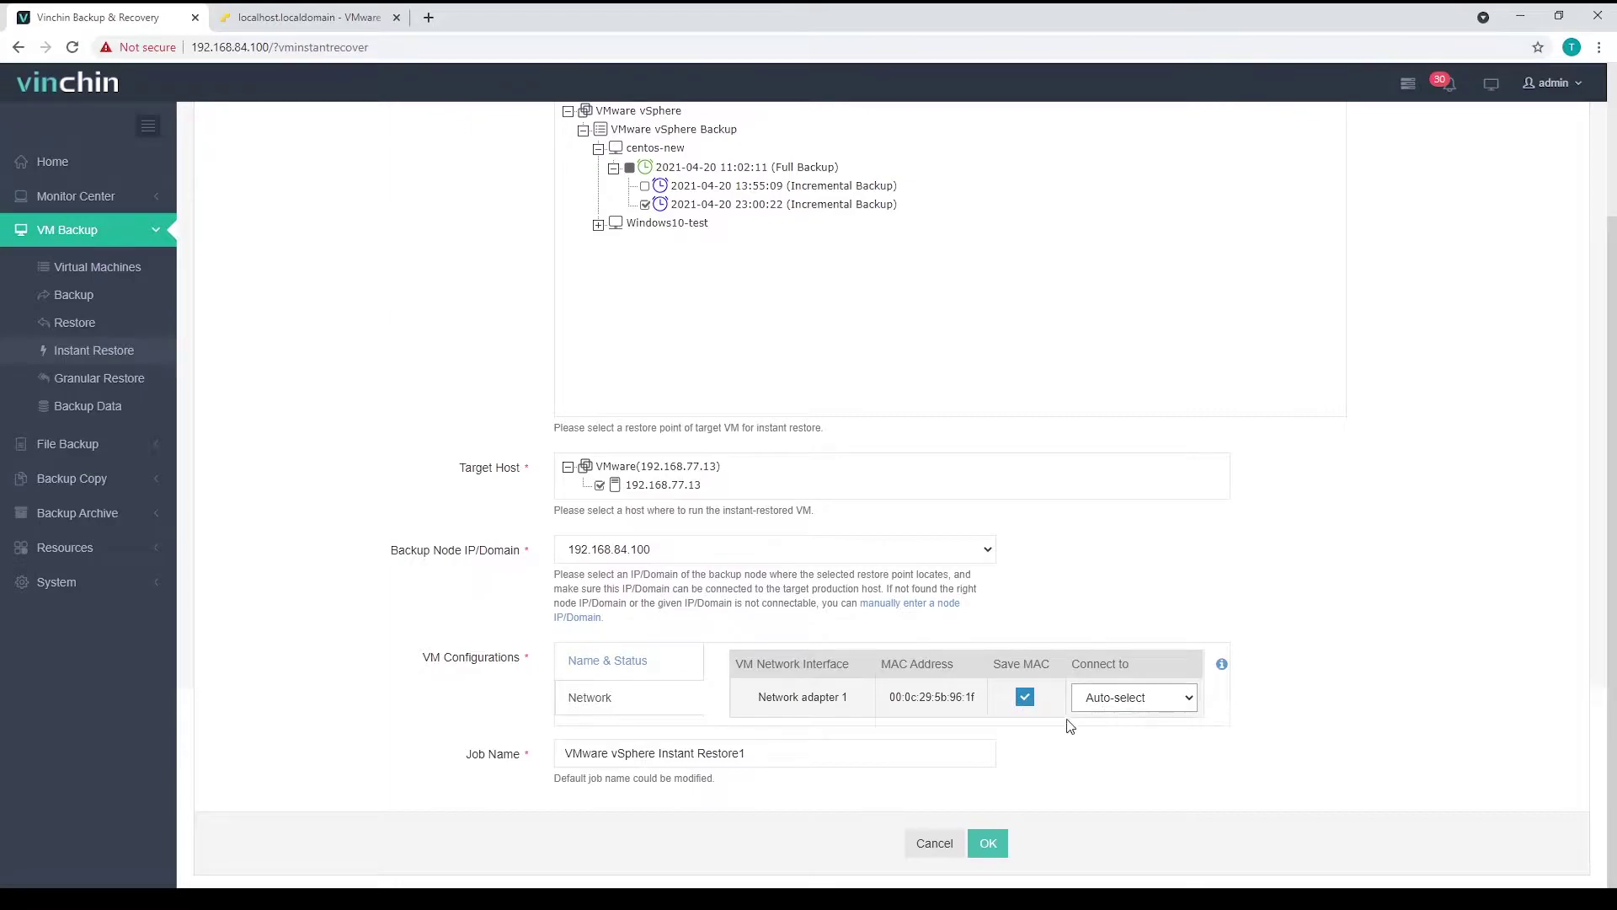
pyautogui.click(1025, 699)
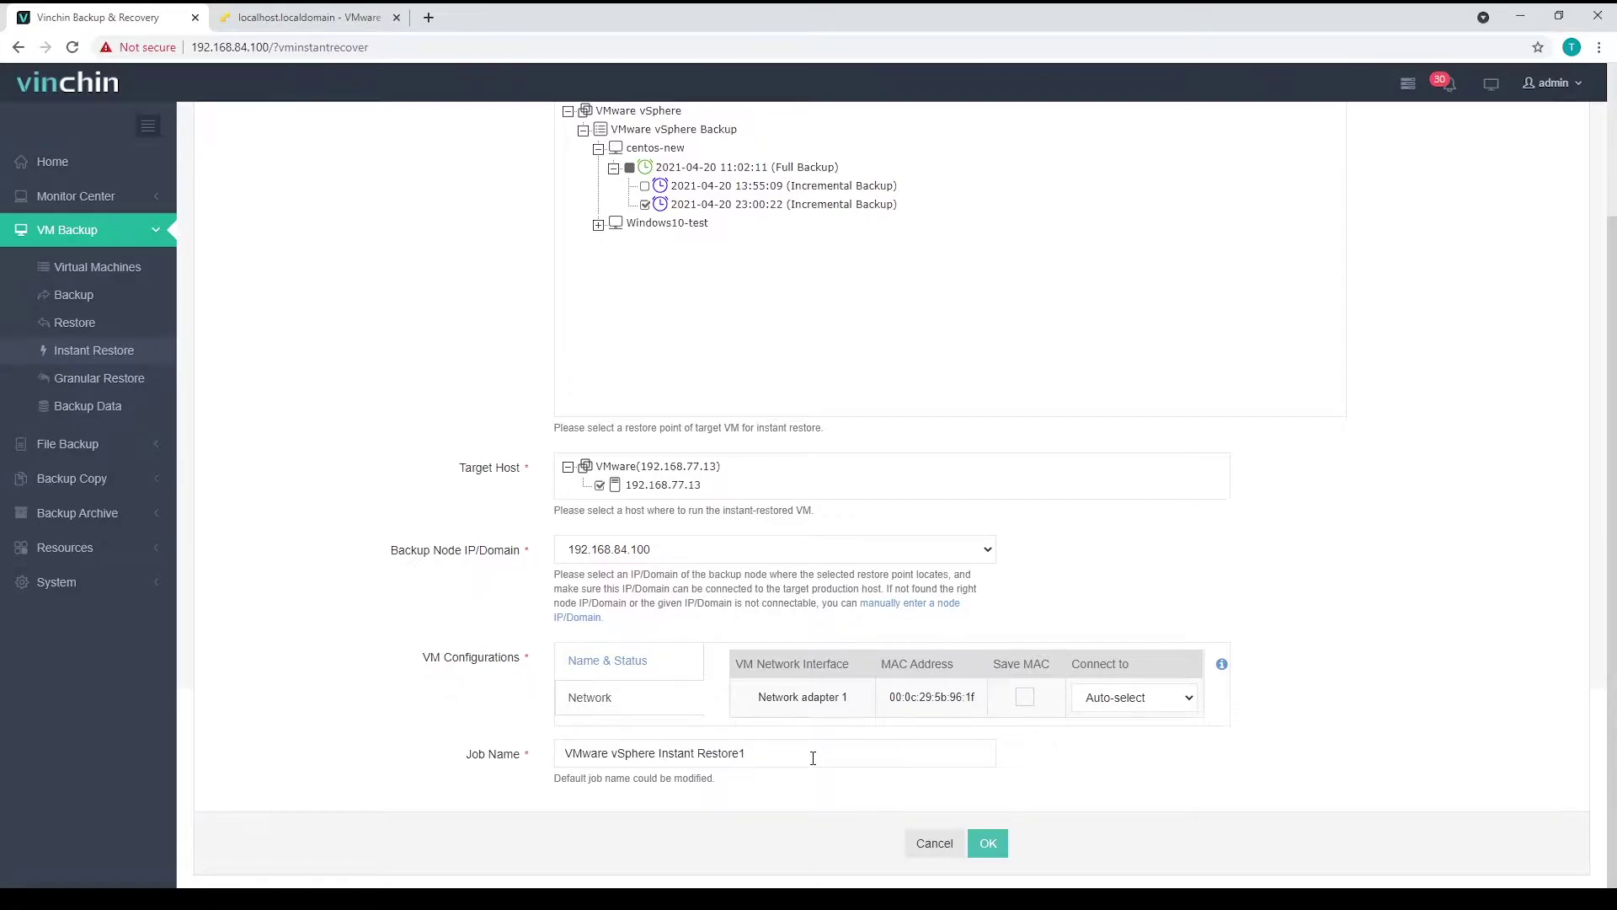
pyautogui.moveTo(808, 753); pyautogui.dragTo(570, 746)
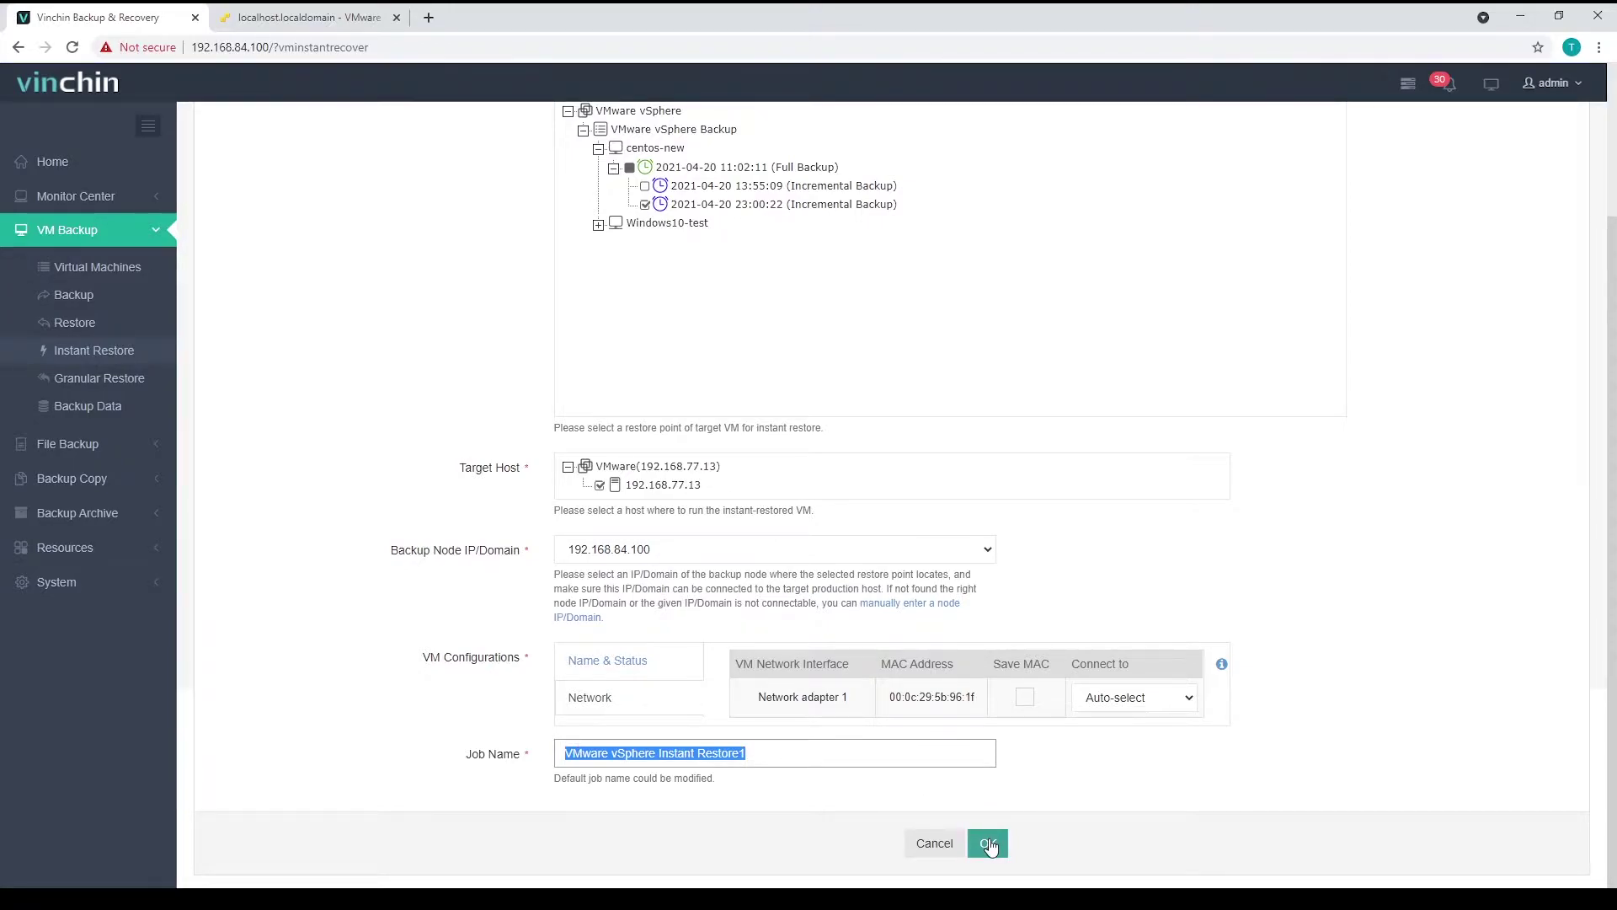
pyautogui.click(990, 845)
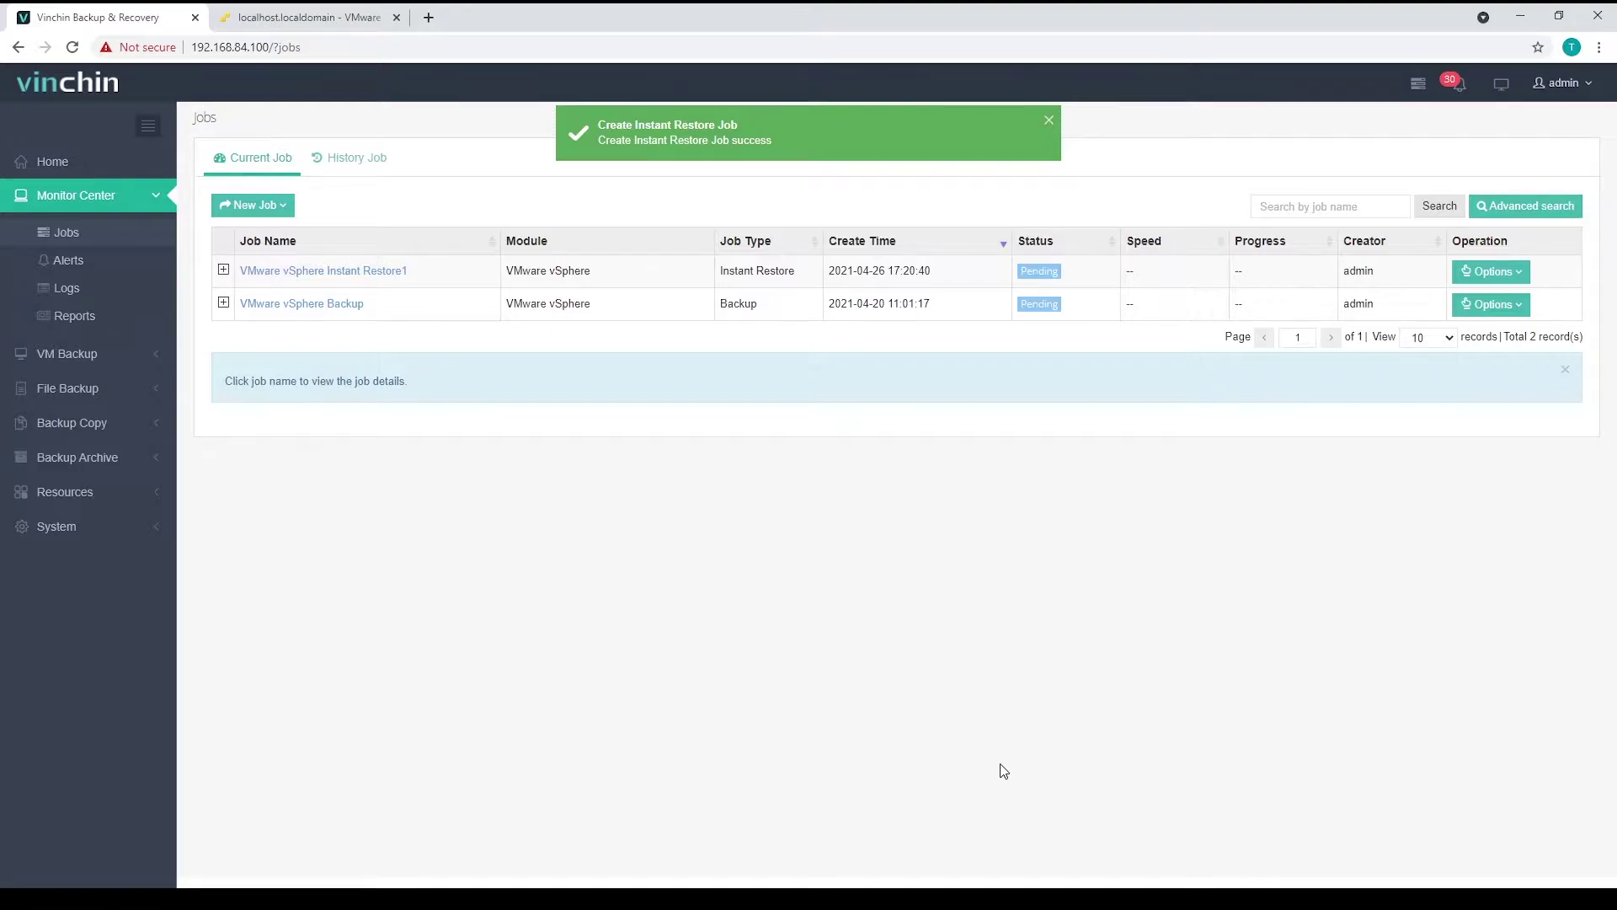
# - Choose Start Job from the Options menu of the VMware vSphere Instant Restore1 row
pyautogui.doubleClick(1050, 270)
pyautogui.click(1504, 271)
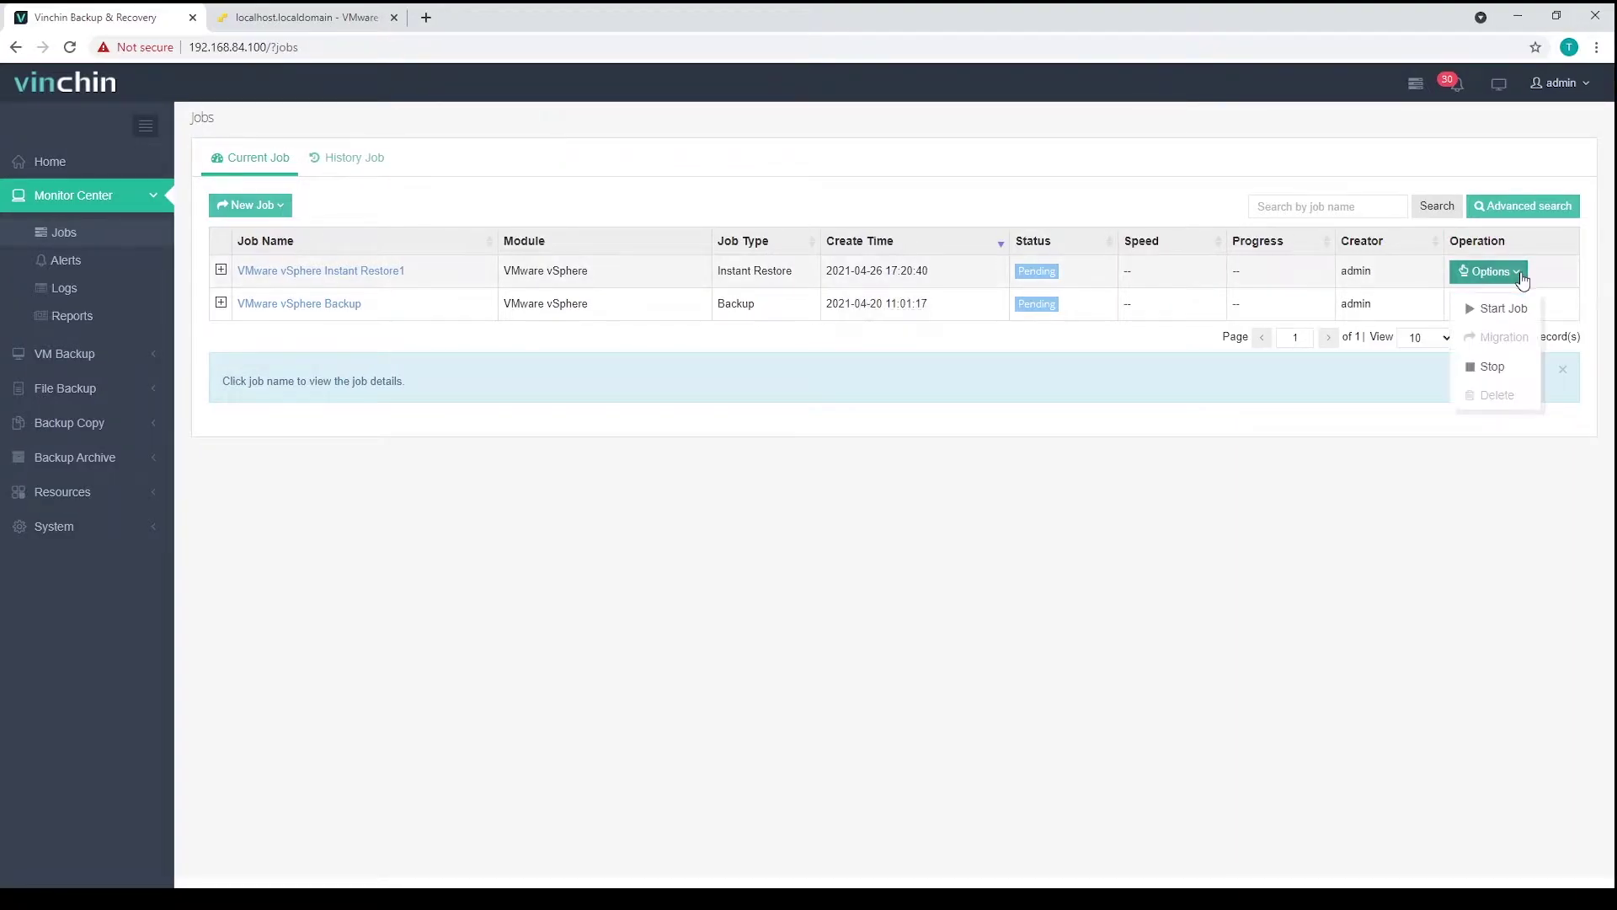
pyautogui.click(1504, 312)
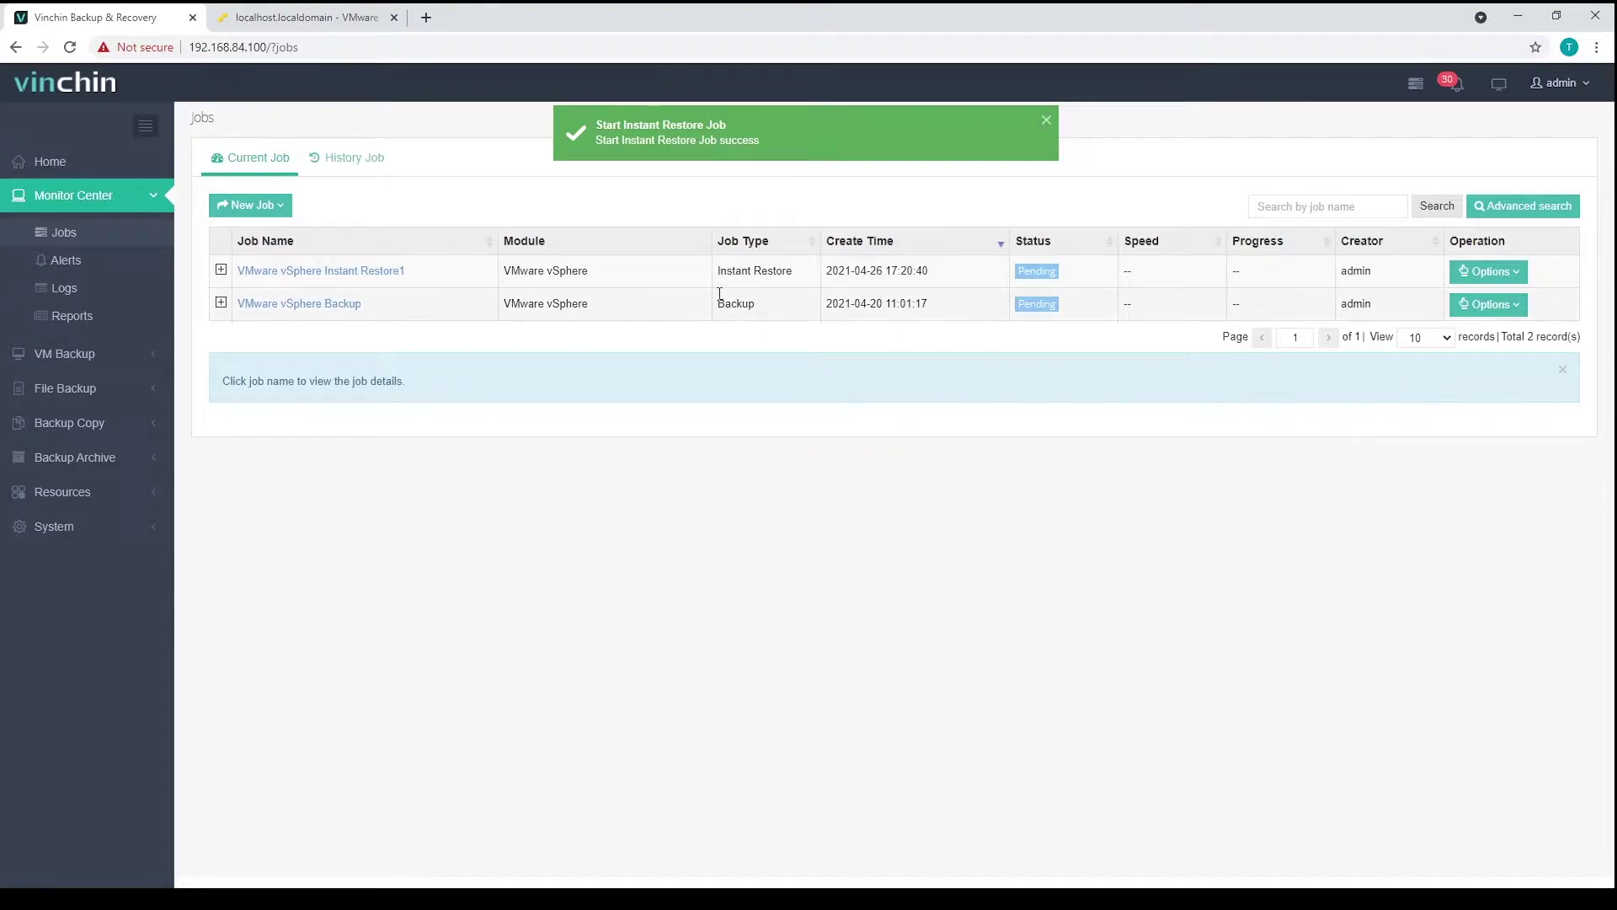
# - Open the VMware vSphere Instant Restore1 Job Details page to see its run log
pyautogui.click(388, 271)
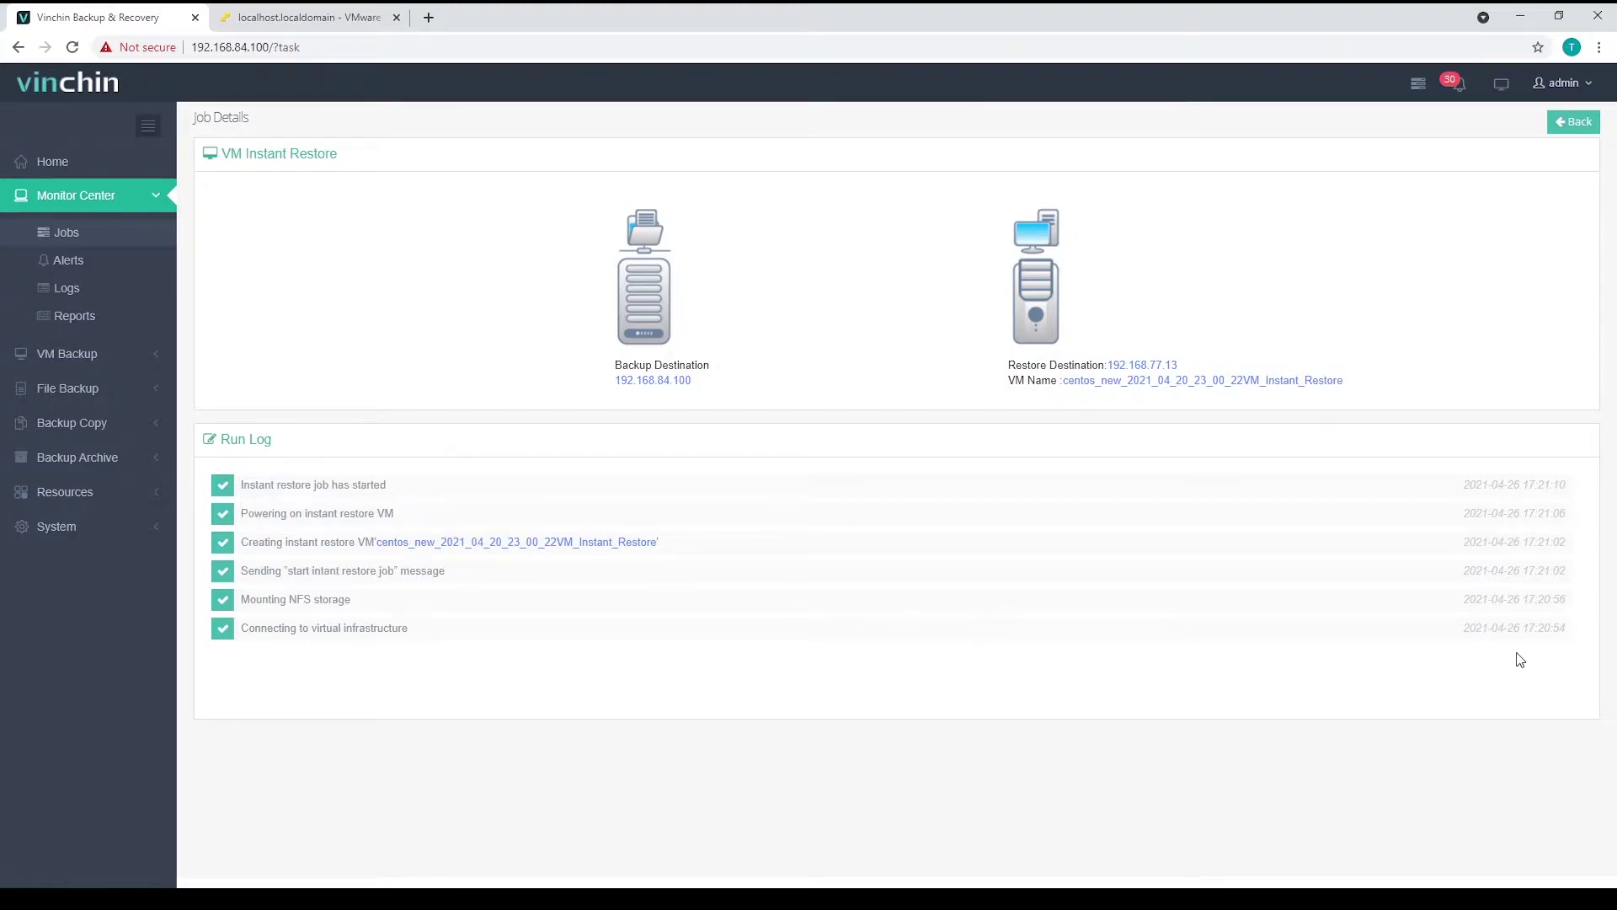
# - In ESXi's Virtual Machines list, open the instant-restored VM's browser console
pyautogui.doubleClick(1559, 485)
pyautogui.click(1278, 646)
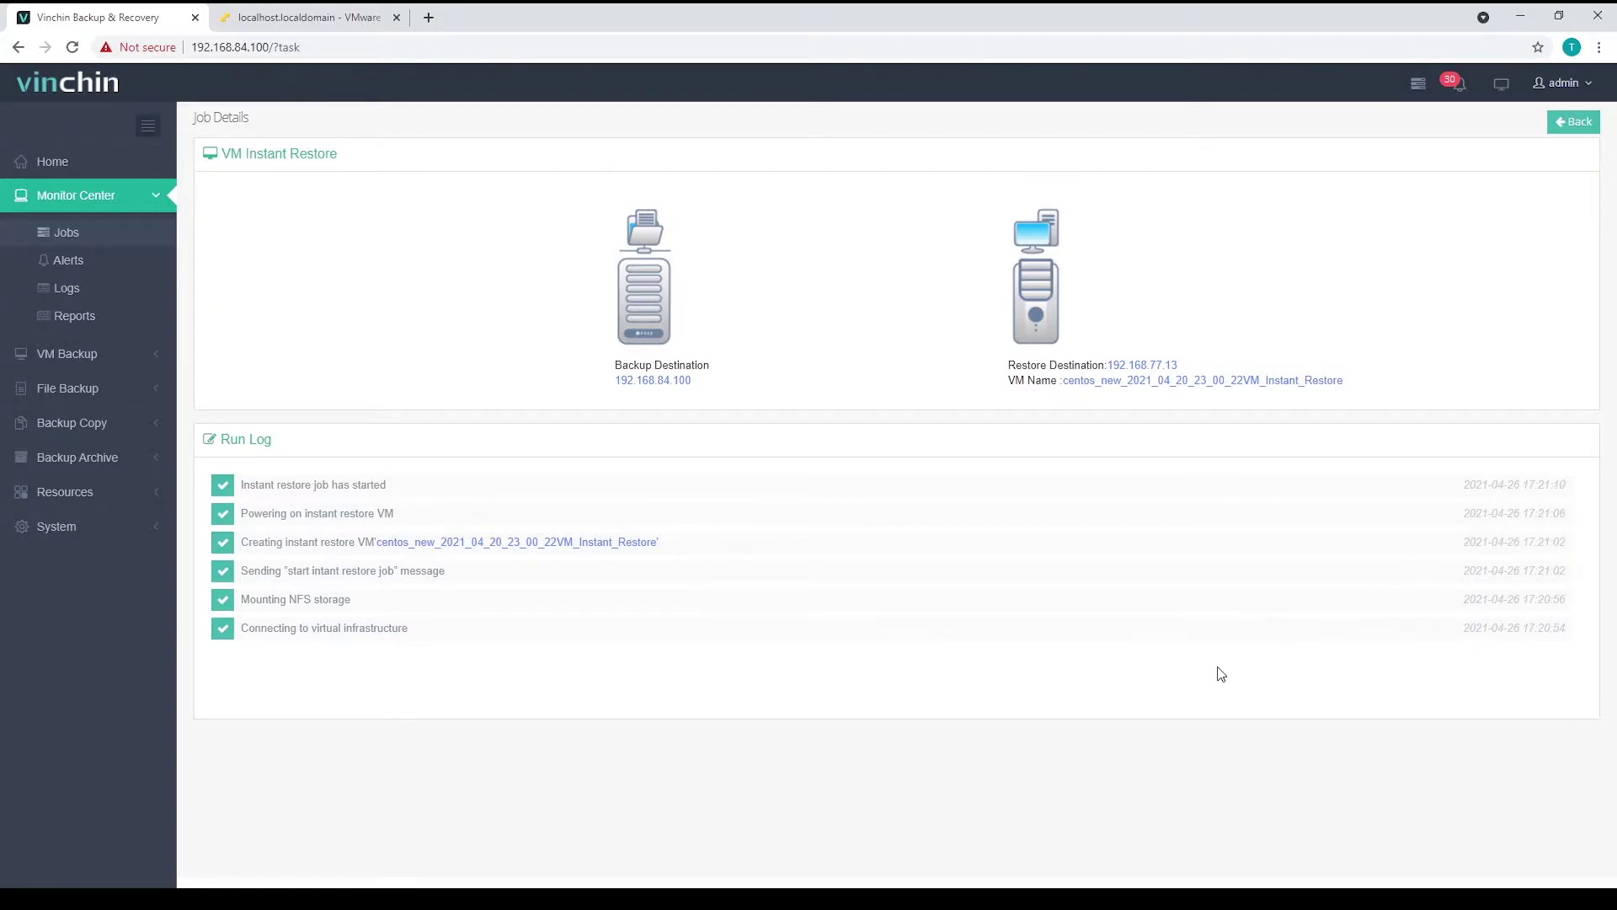
pyautogui.click(333, 21)
pyautogui.click(74, 203)
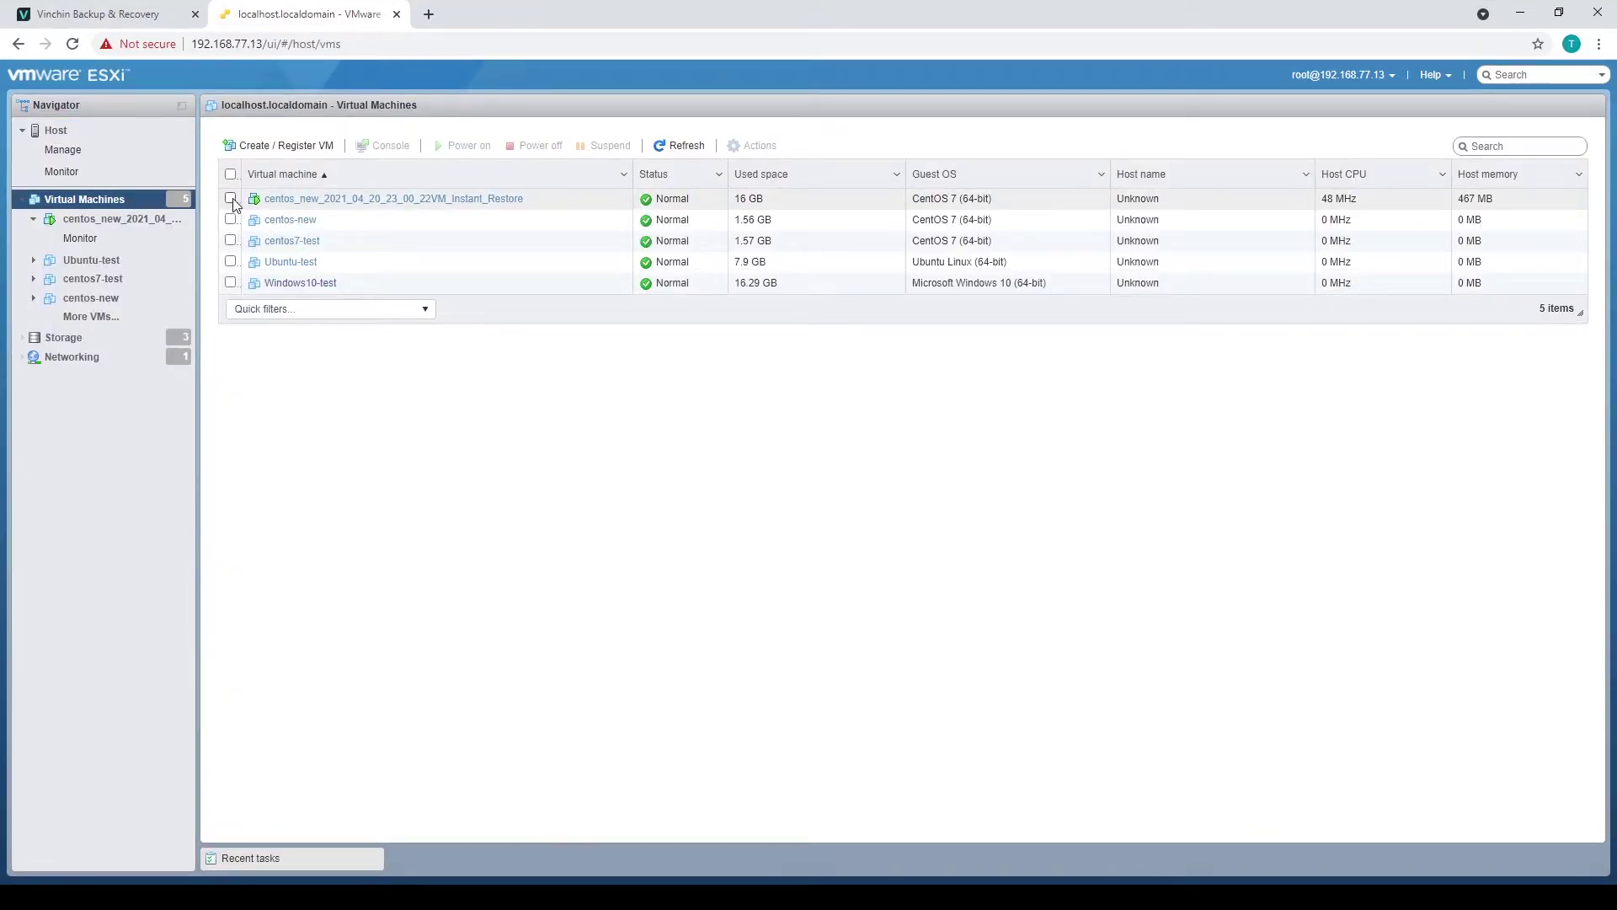
pyautogui.click(232, 200)
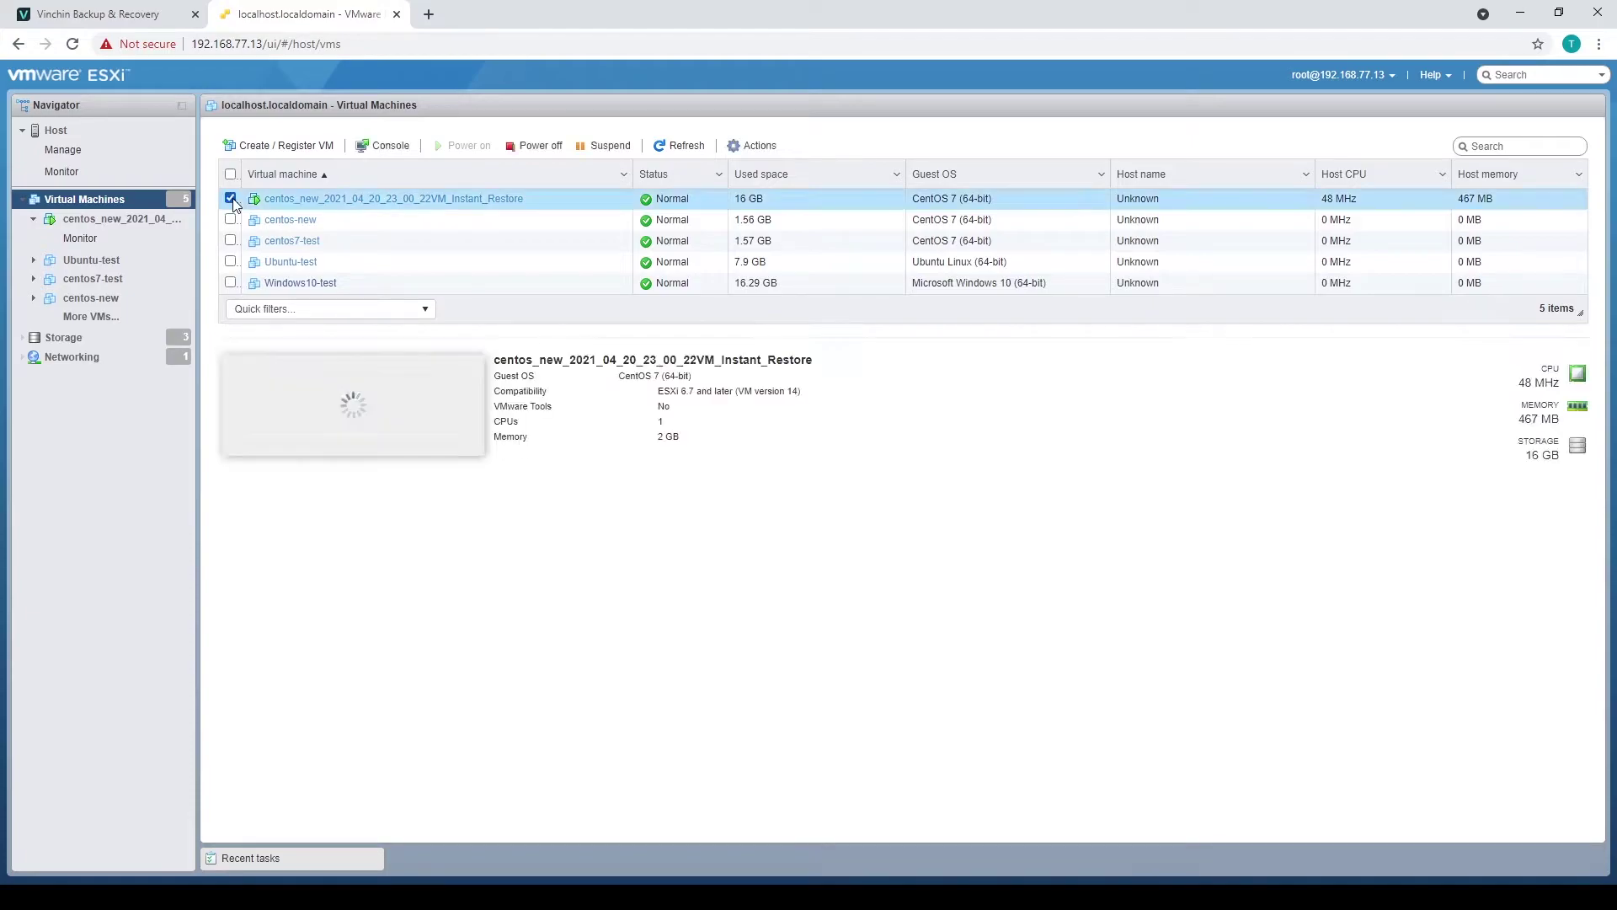
pyautogui.click(381, 147)
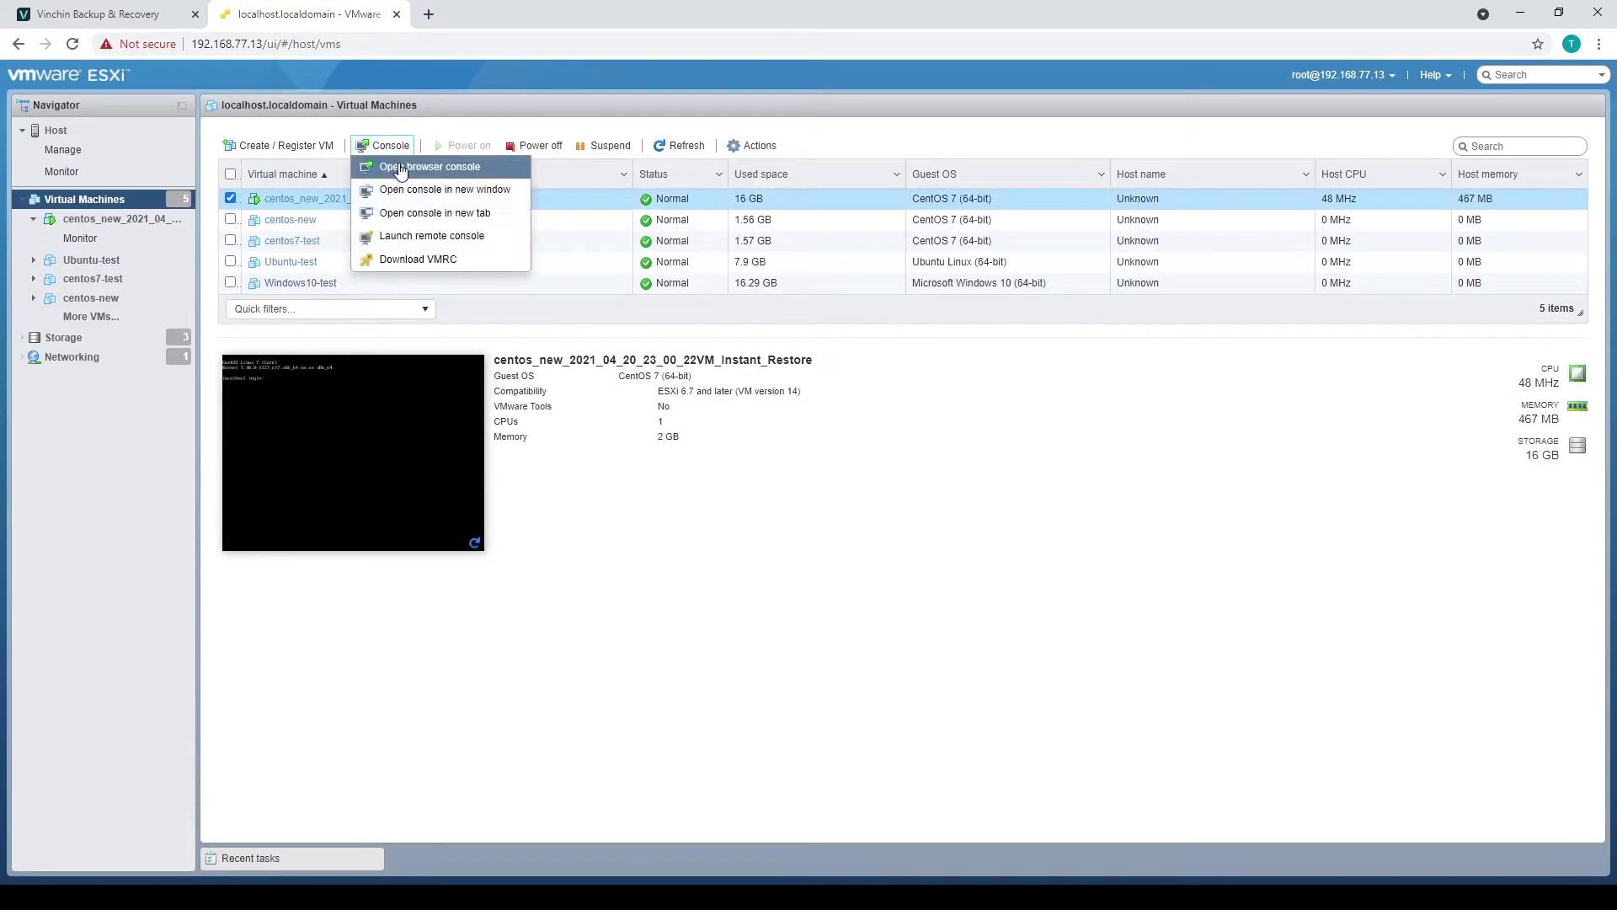
pyautogui.click(388, 166)
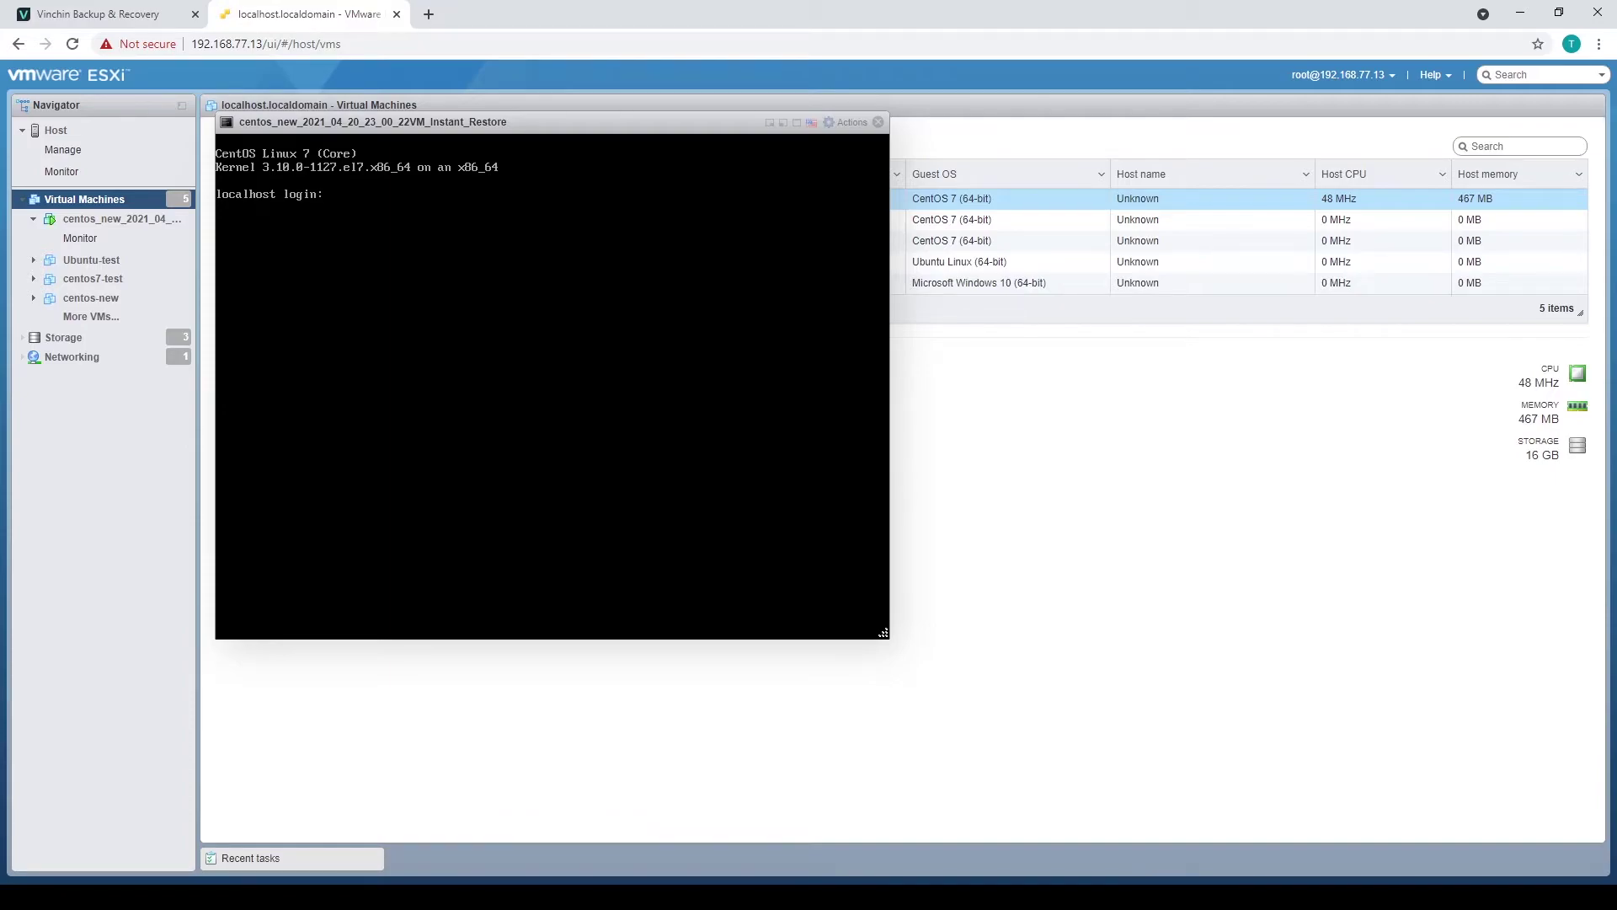
# - Log in as root, run ps -aux, then close the console and view Storage
pyautogui.write('root')
pyautogui.press('Return')
pyautogui.write('ps -aux')
pyautogui.press('Return')
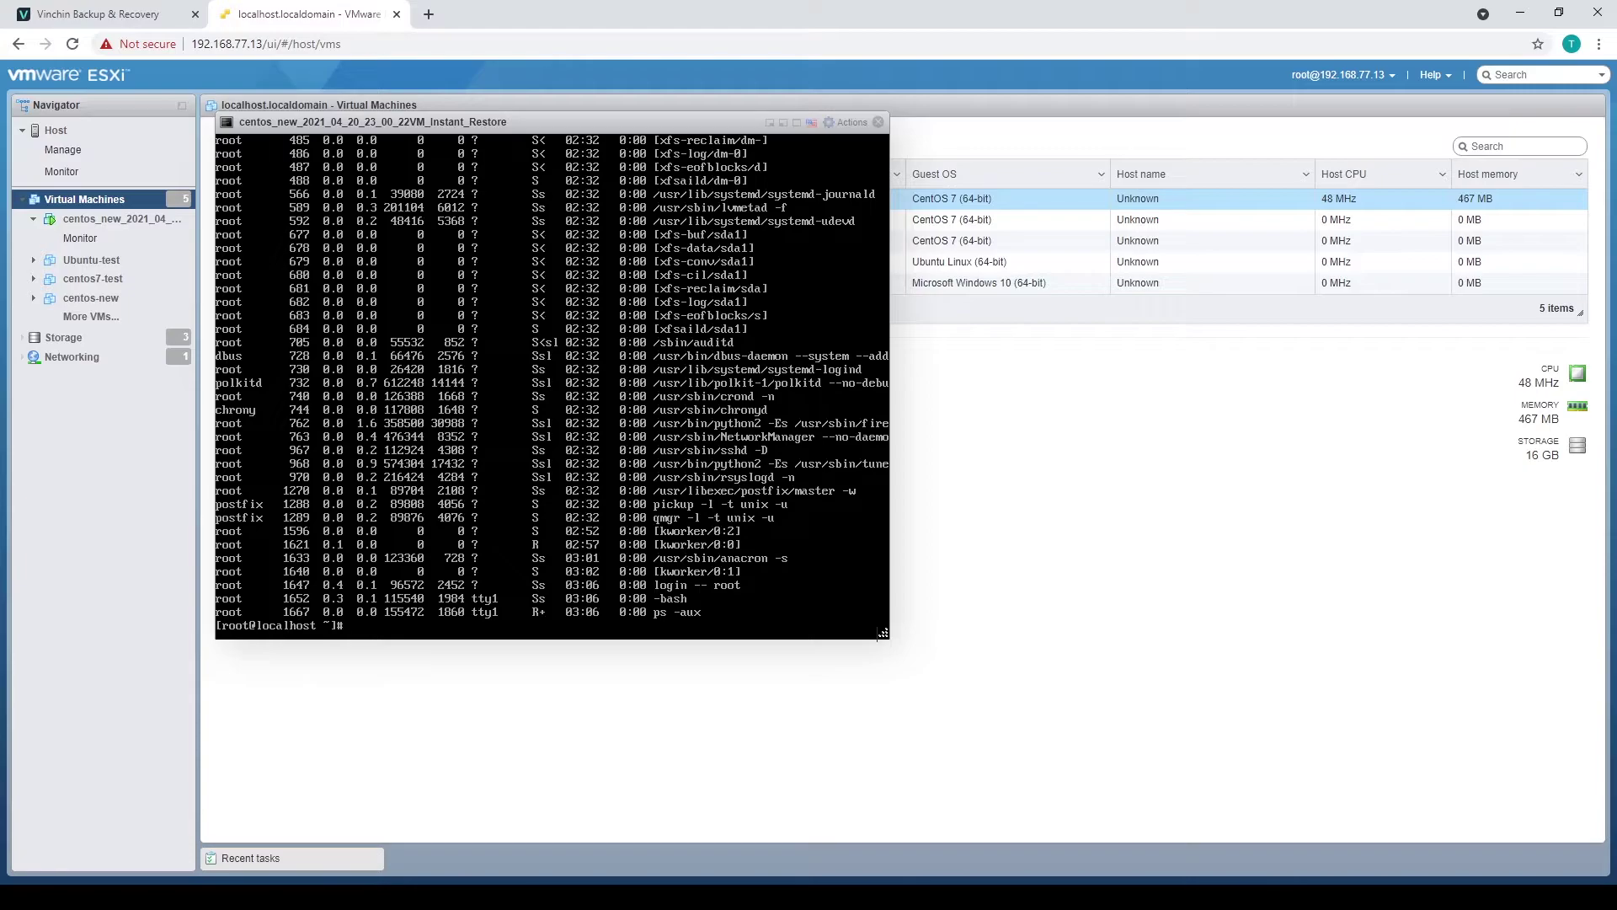
pyautogui.click(878, 122)
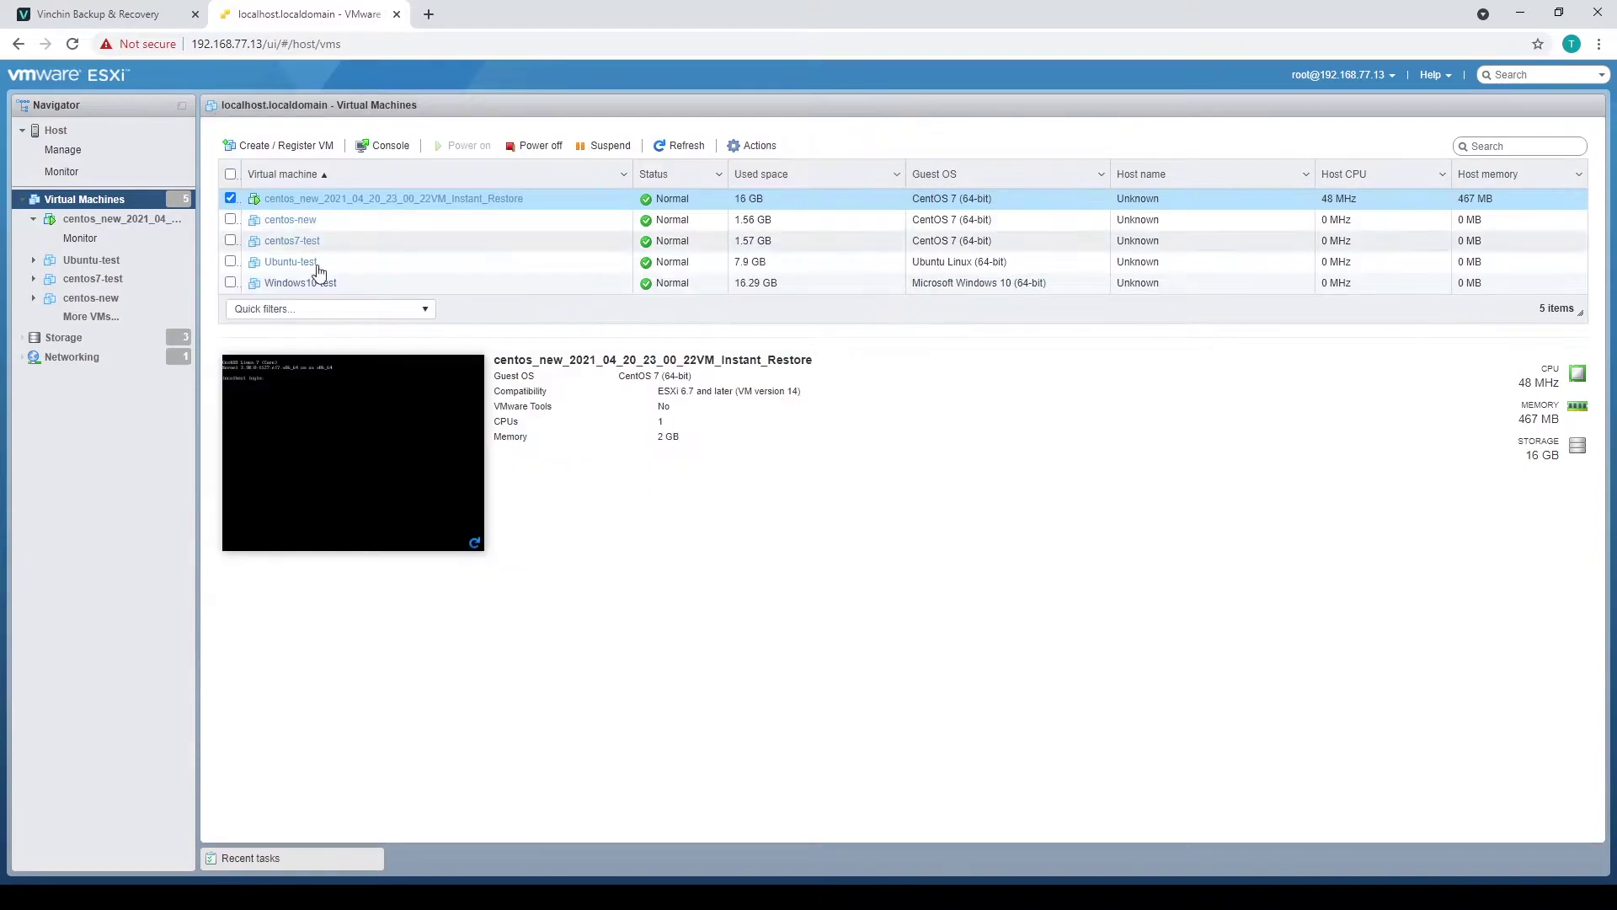
pyautogui.click(82, 341)
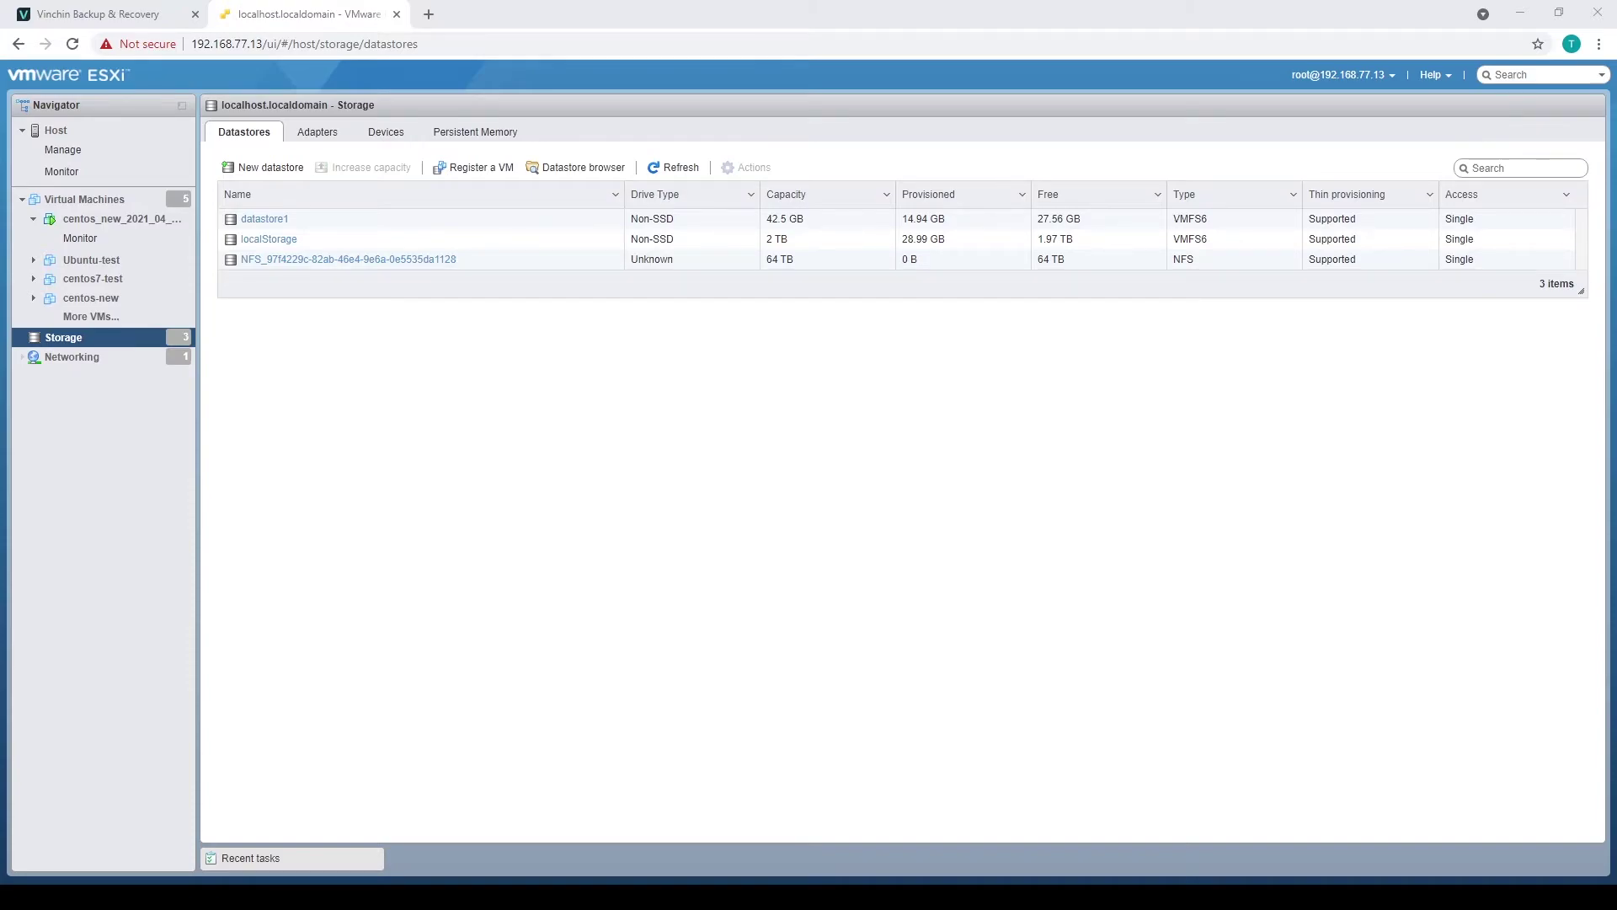
# - Return to the Jobs list and open the Options menu for Instant Restore1
pyautogui.click(150, 23)
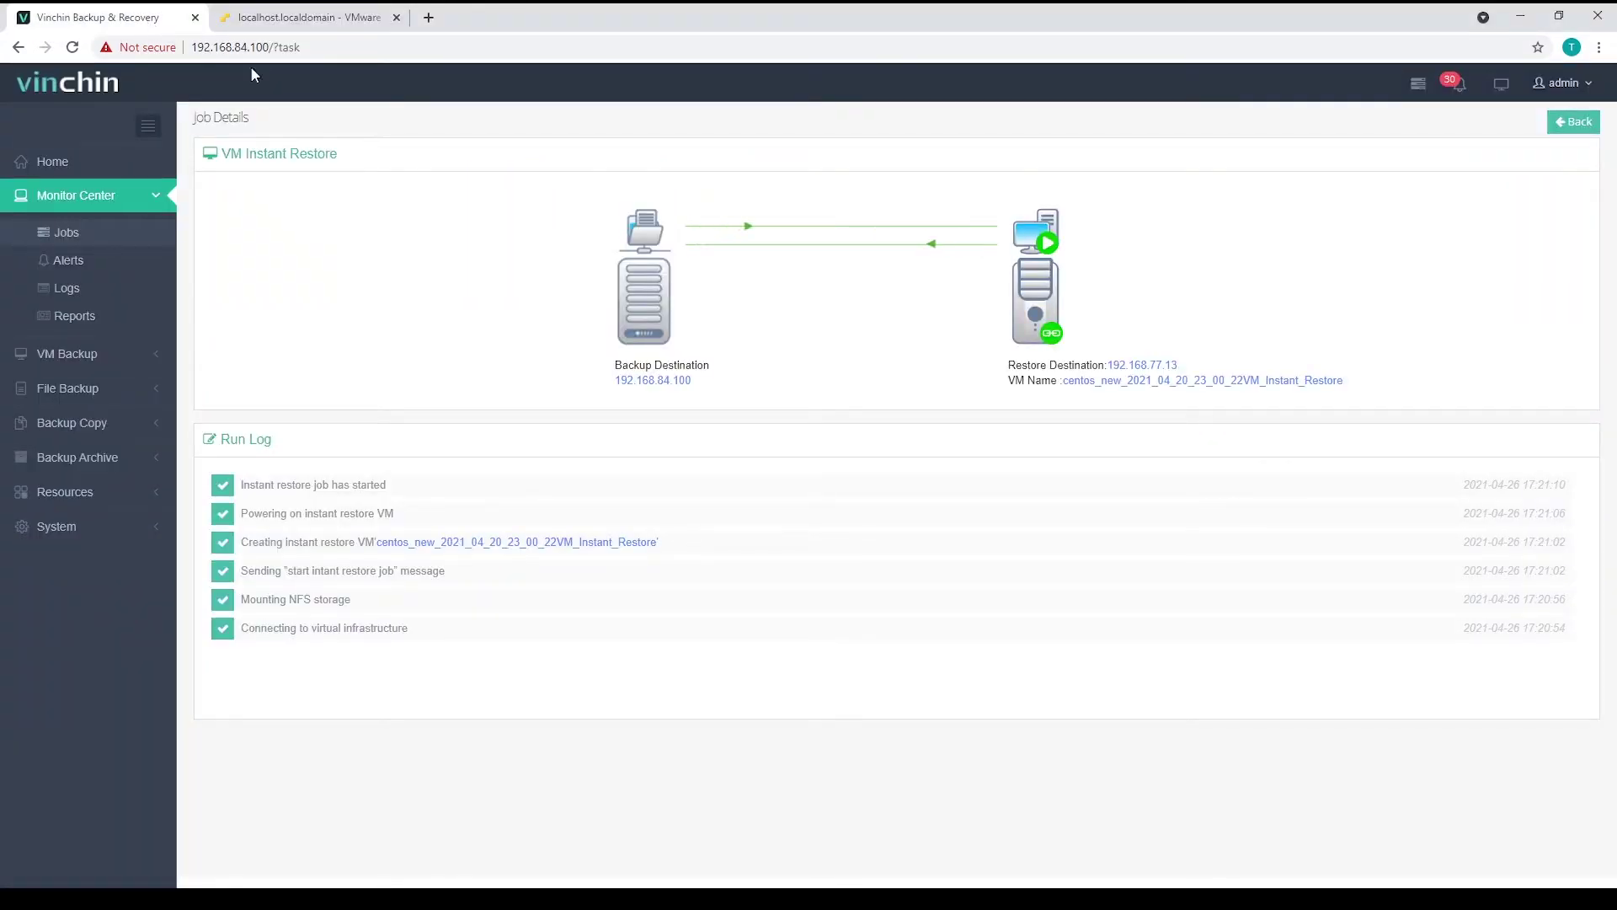
pyautogui.click(1574, 122)
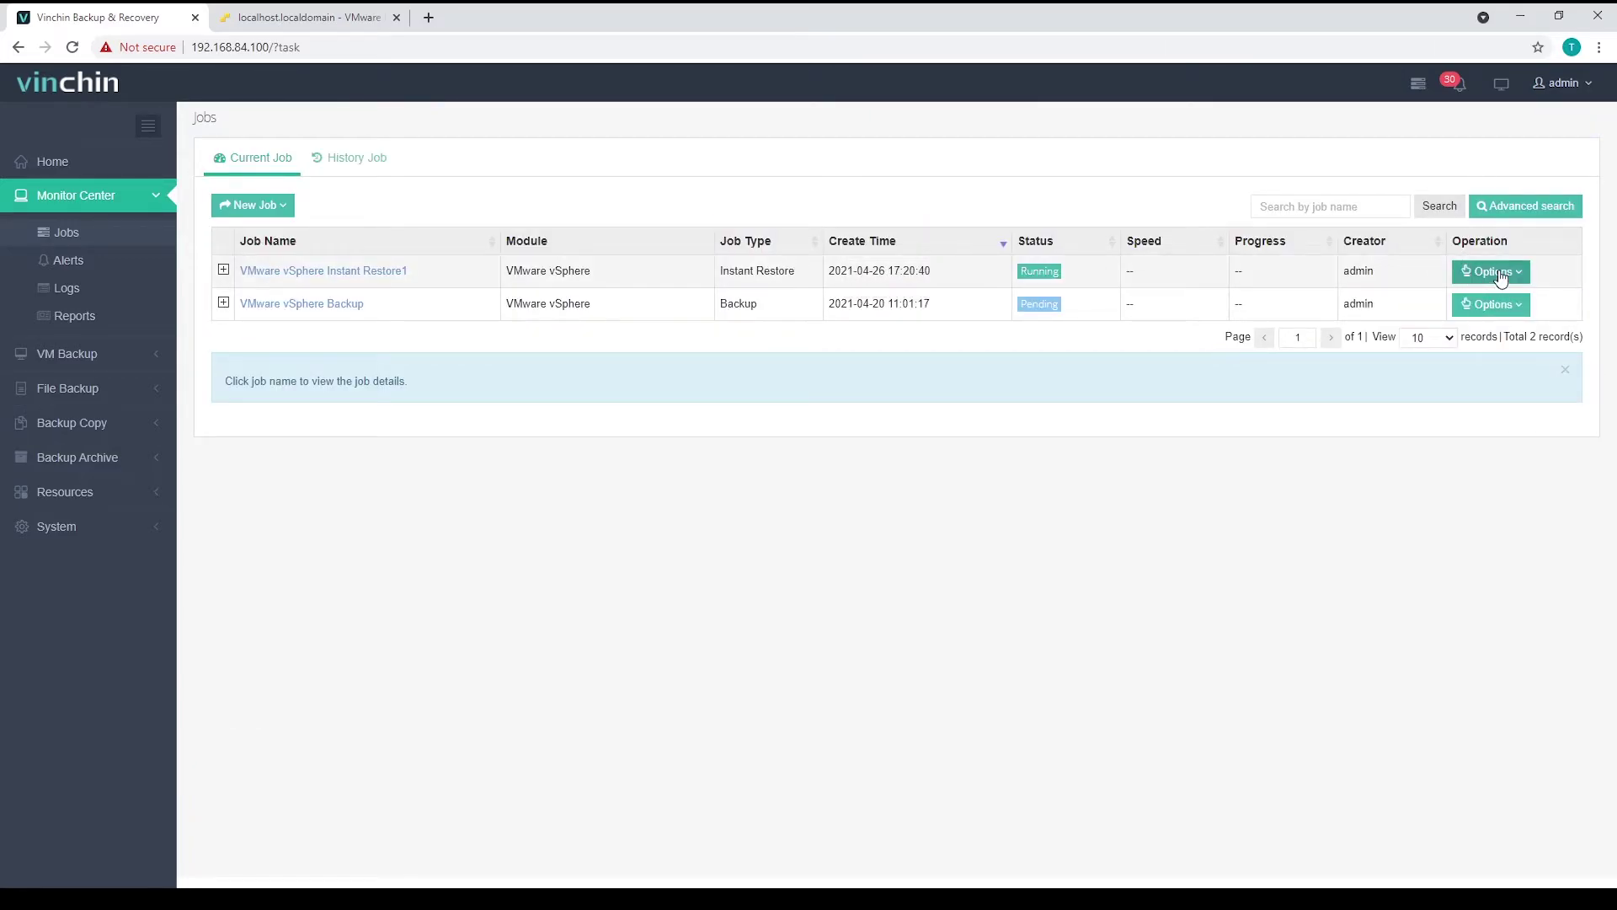
pyautogui.click(1499, 274)
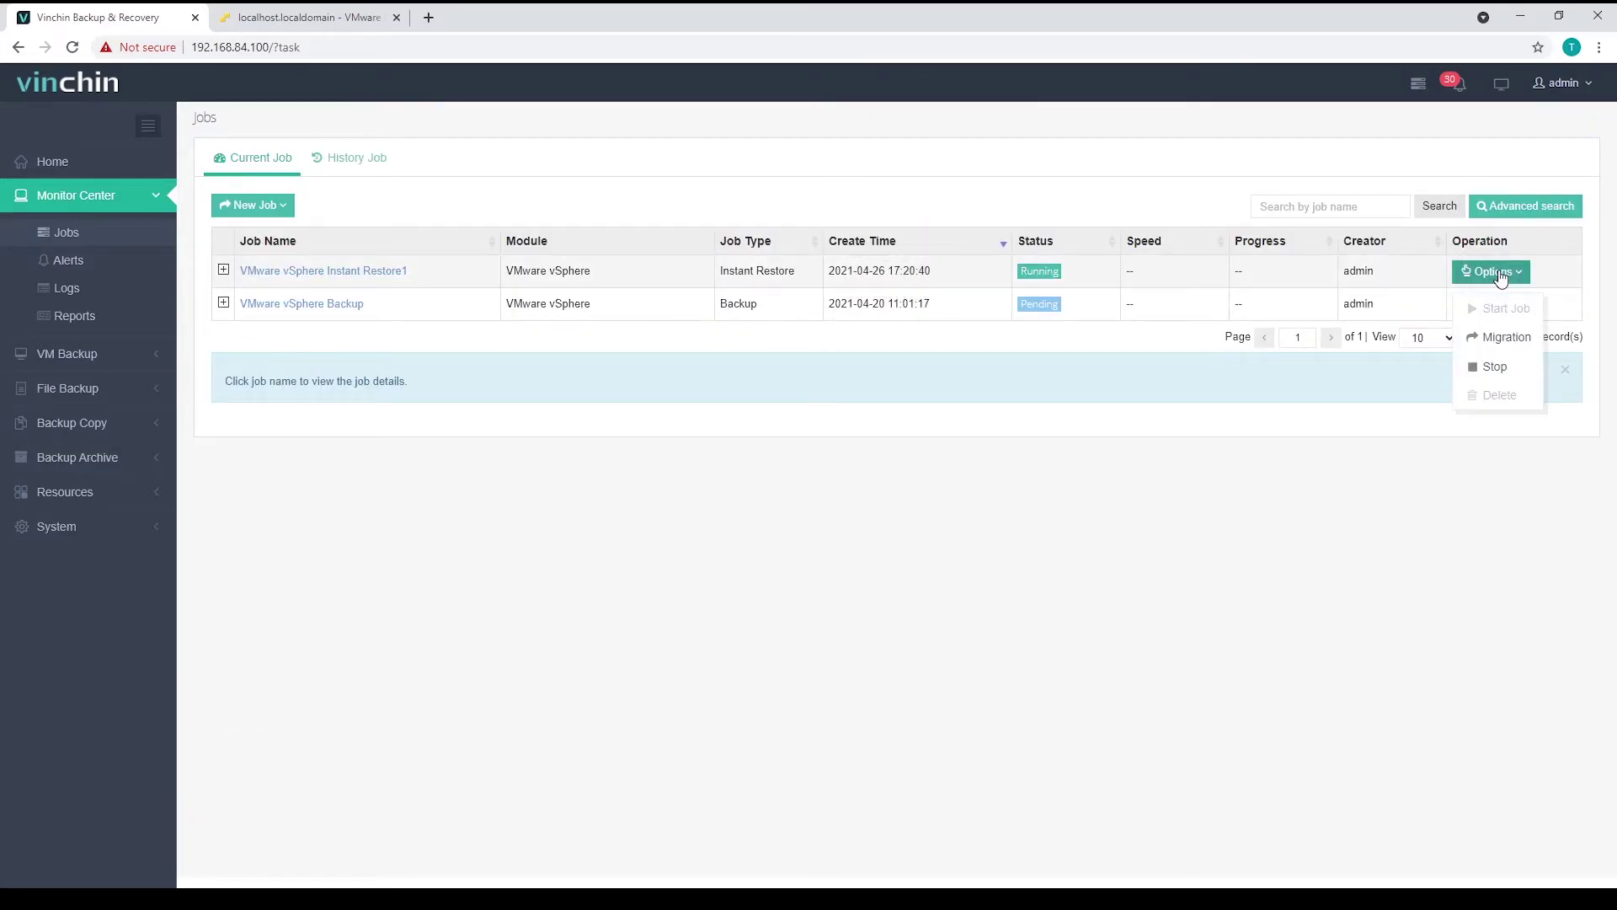
# - Choose Migration and pick host 192.168.77.13 as the migration target
pyautogui.click(1506, 341)
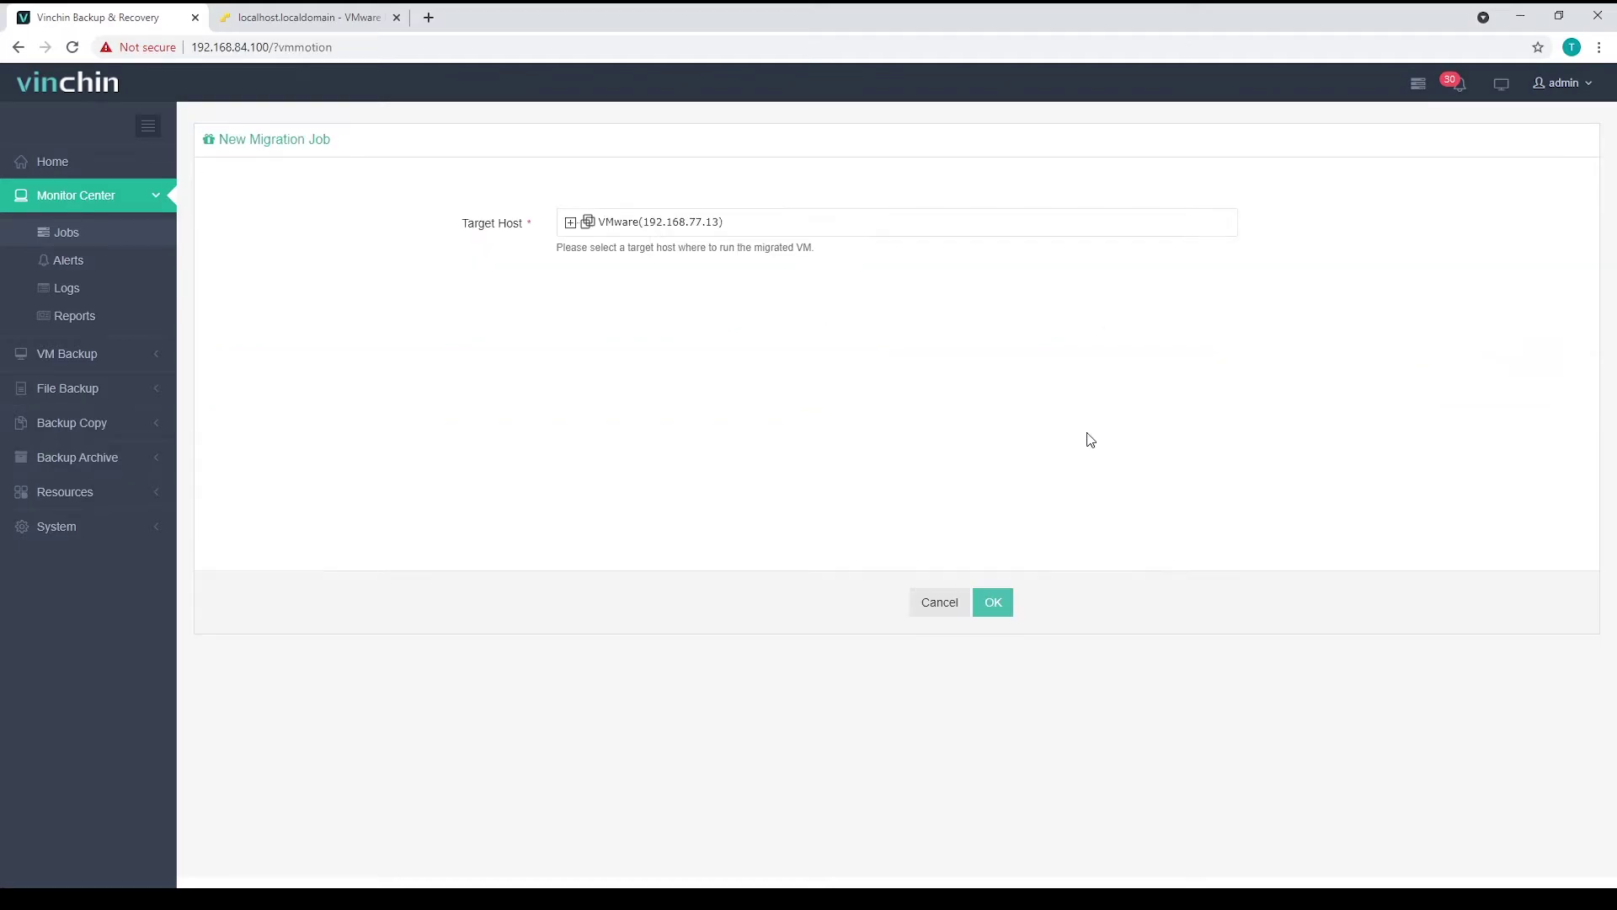
pyautogui.click(570, 222)
pyautogui.click(602, 241)
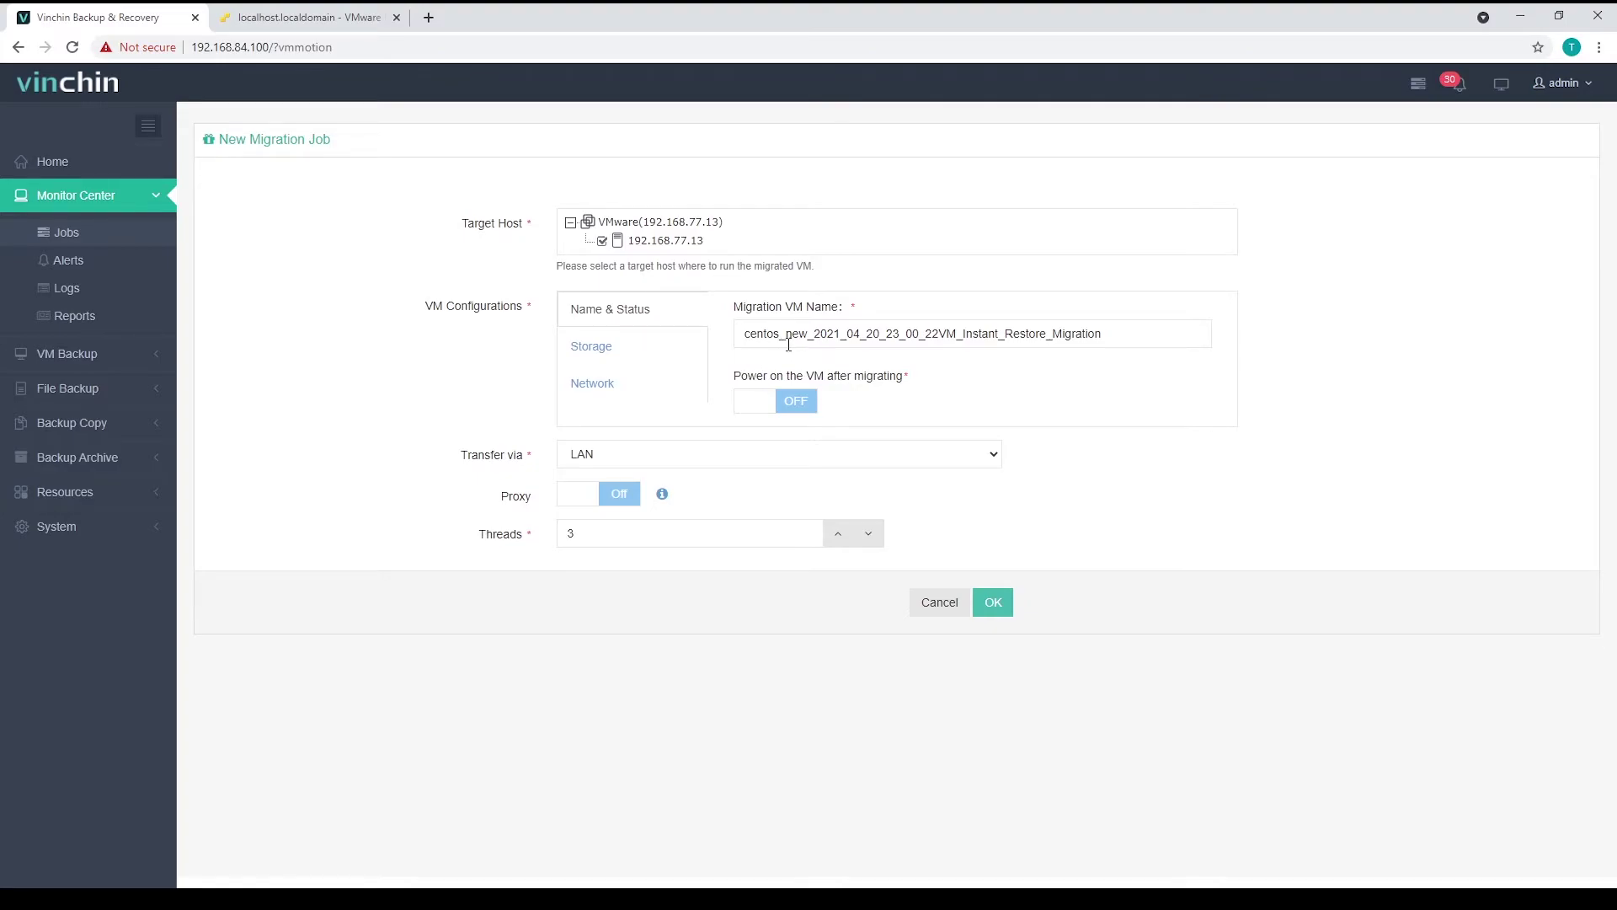
pyautogui.doubleClick(981, 337)
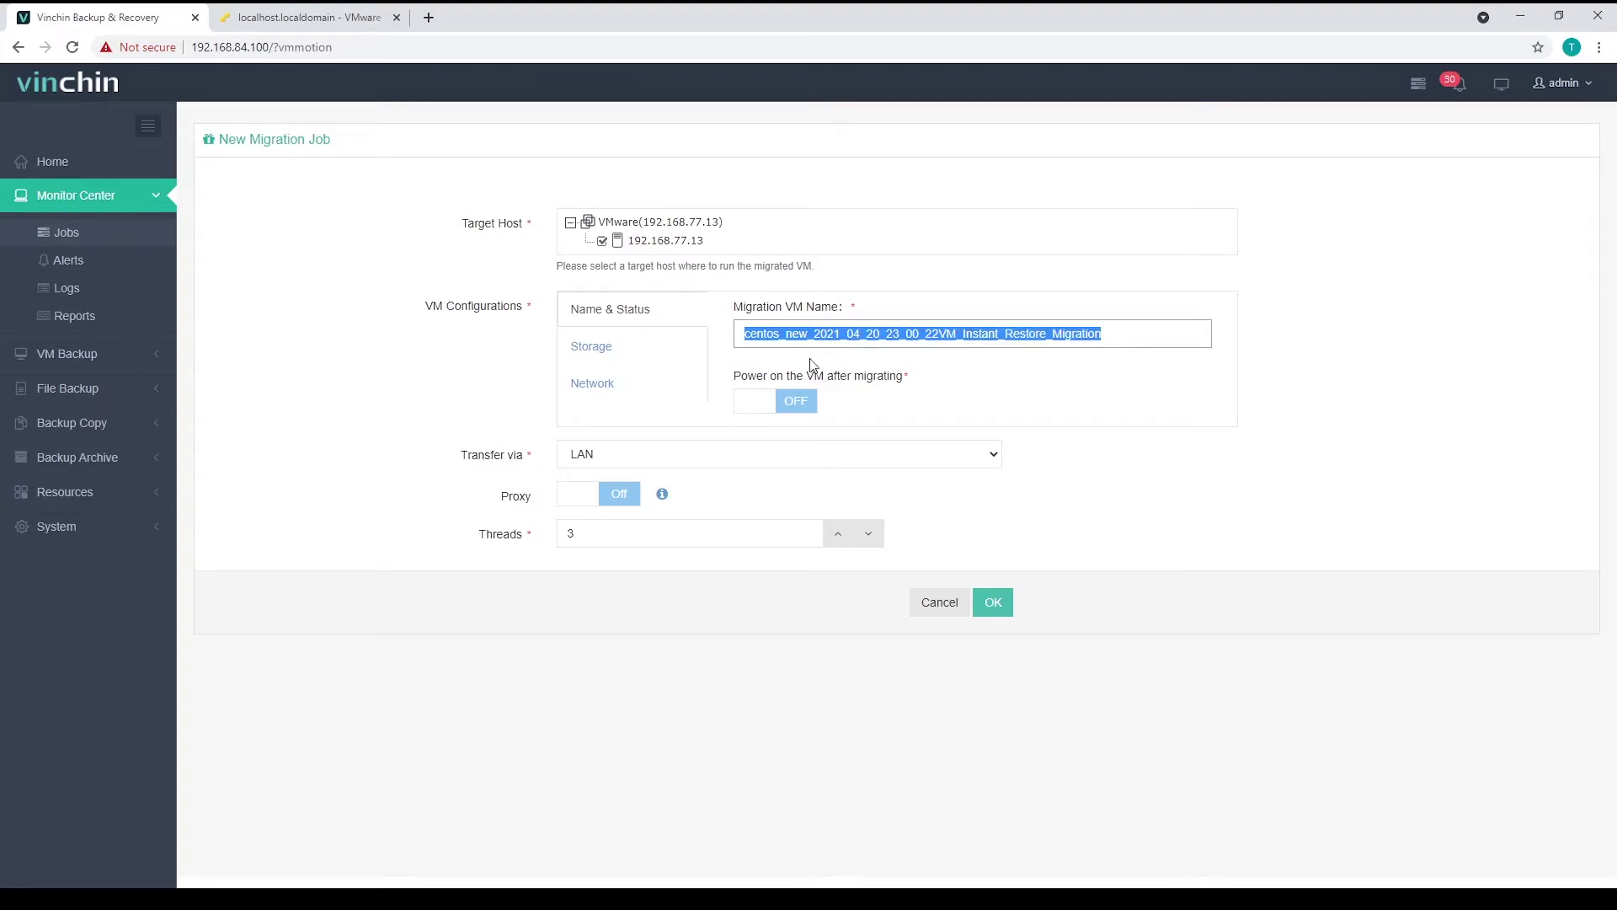
# - Review storage and network, enable power on after migrating, keep 3 threads, and create the job
pyautogui.click(606, 349)
pyautogui.click(609, 386)
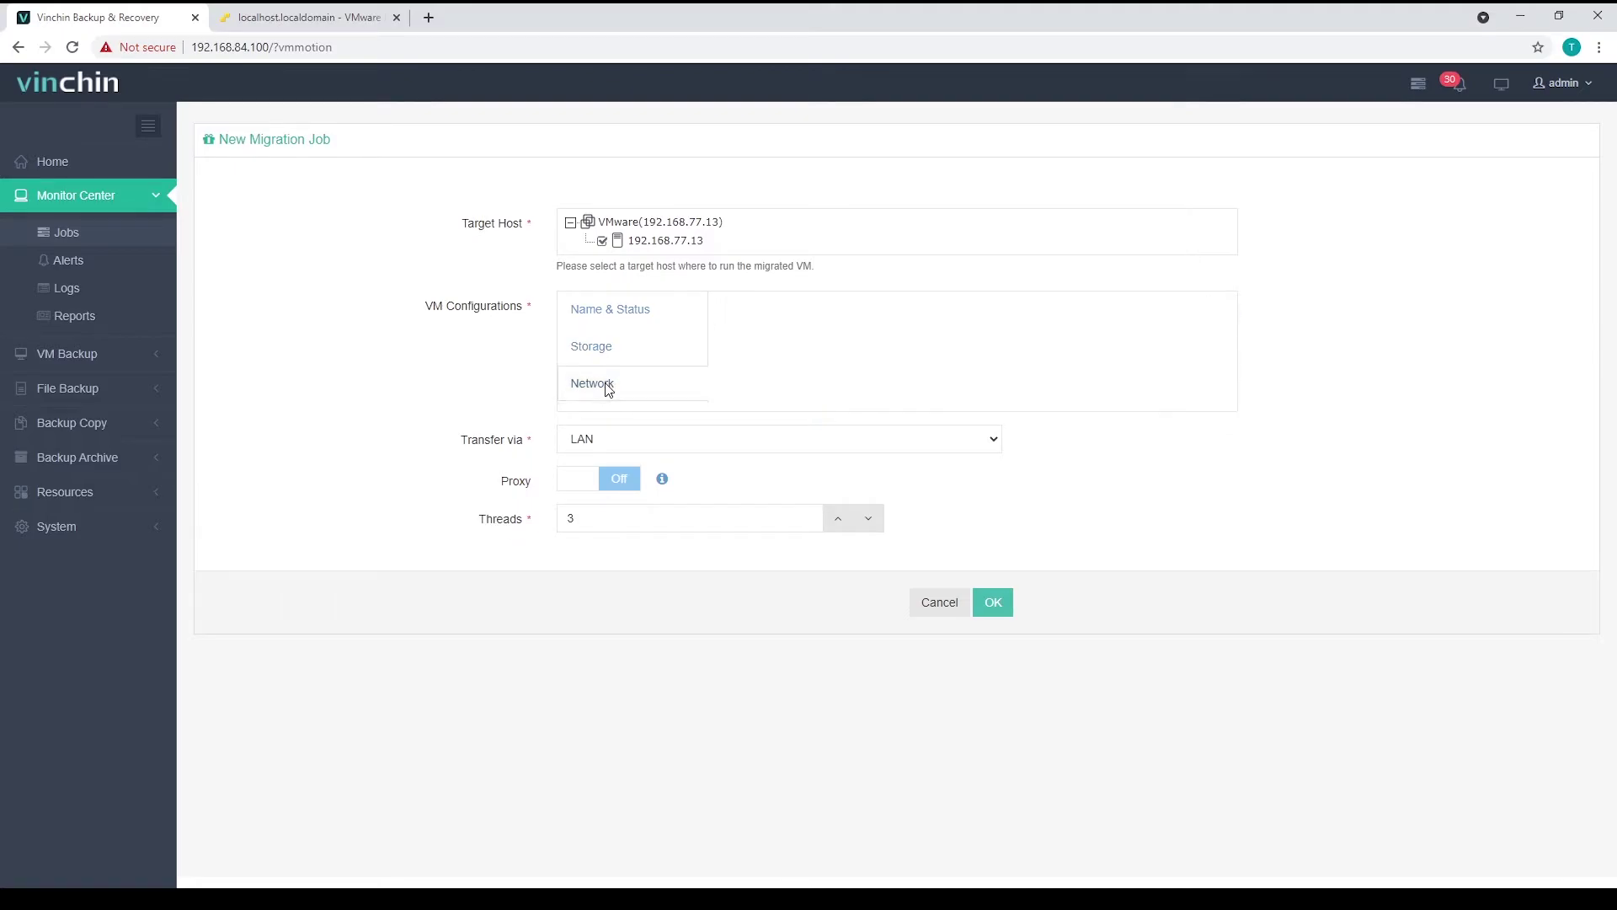
pyautogui.click(628, 313)
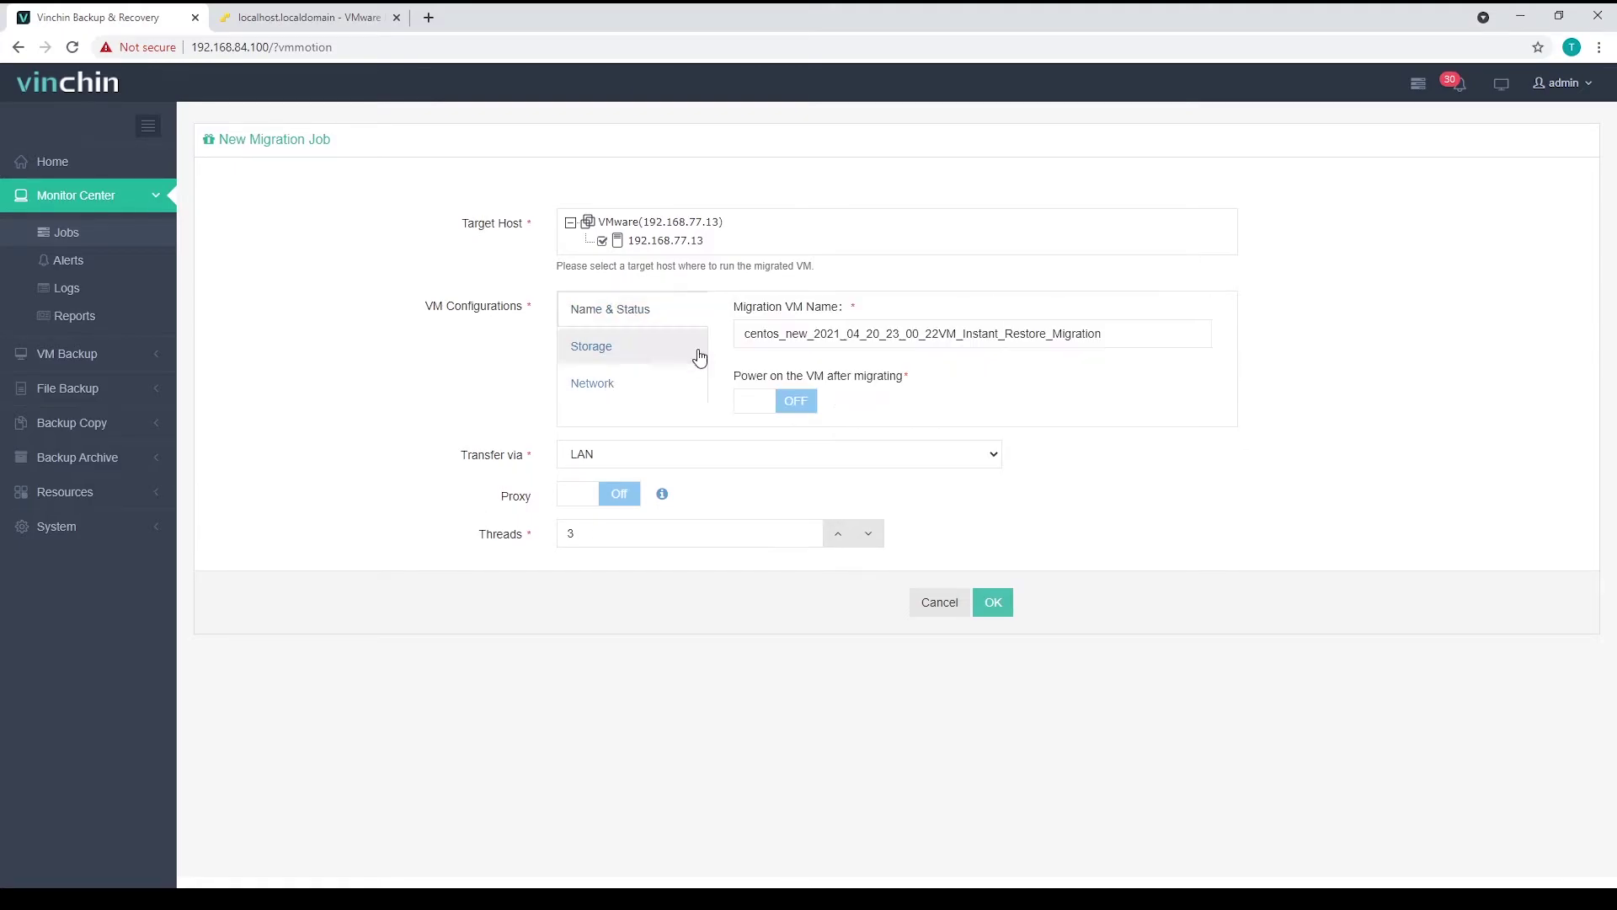
pyautogui.click(792, 402)
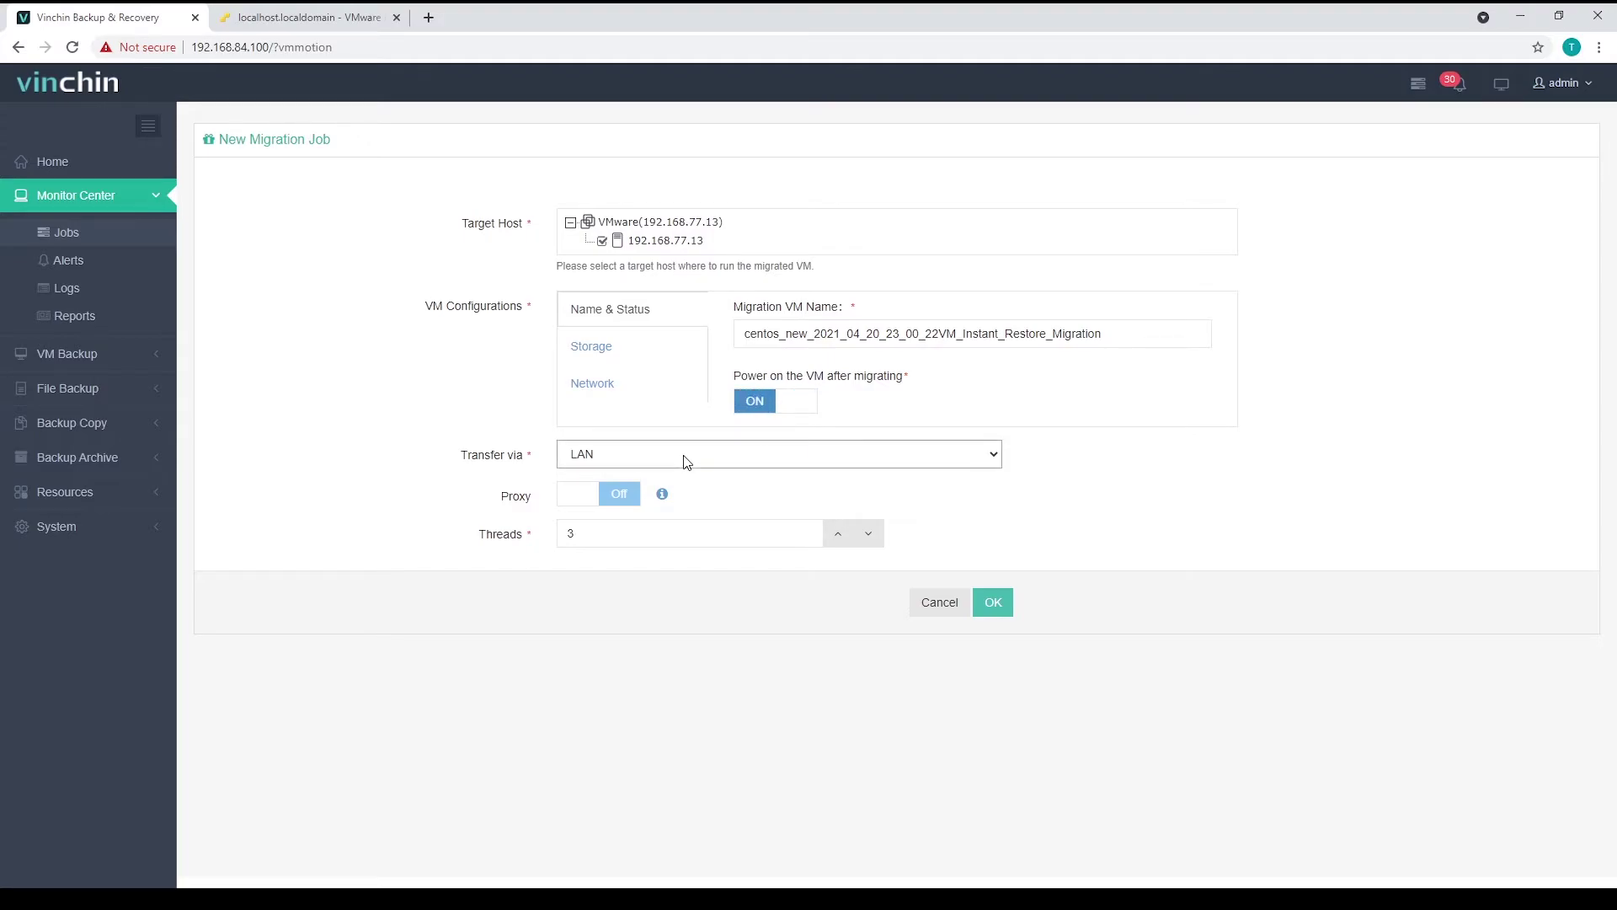
pyautogui.doubleClick(531, 498)
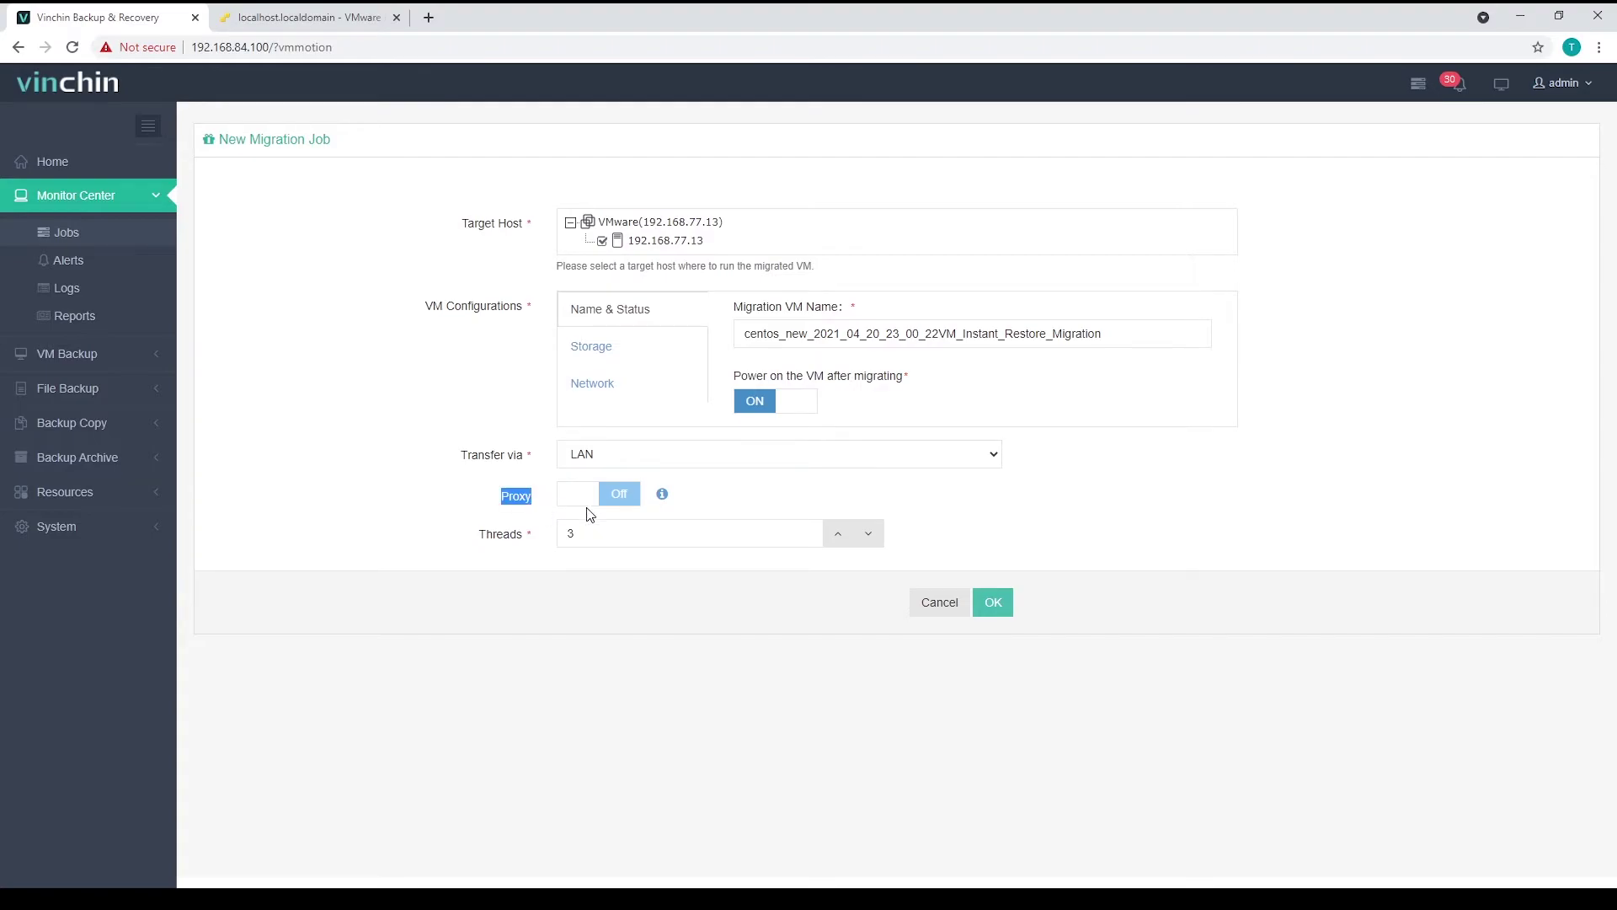
pyautogui.doubleClick(622, 536)
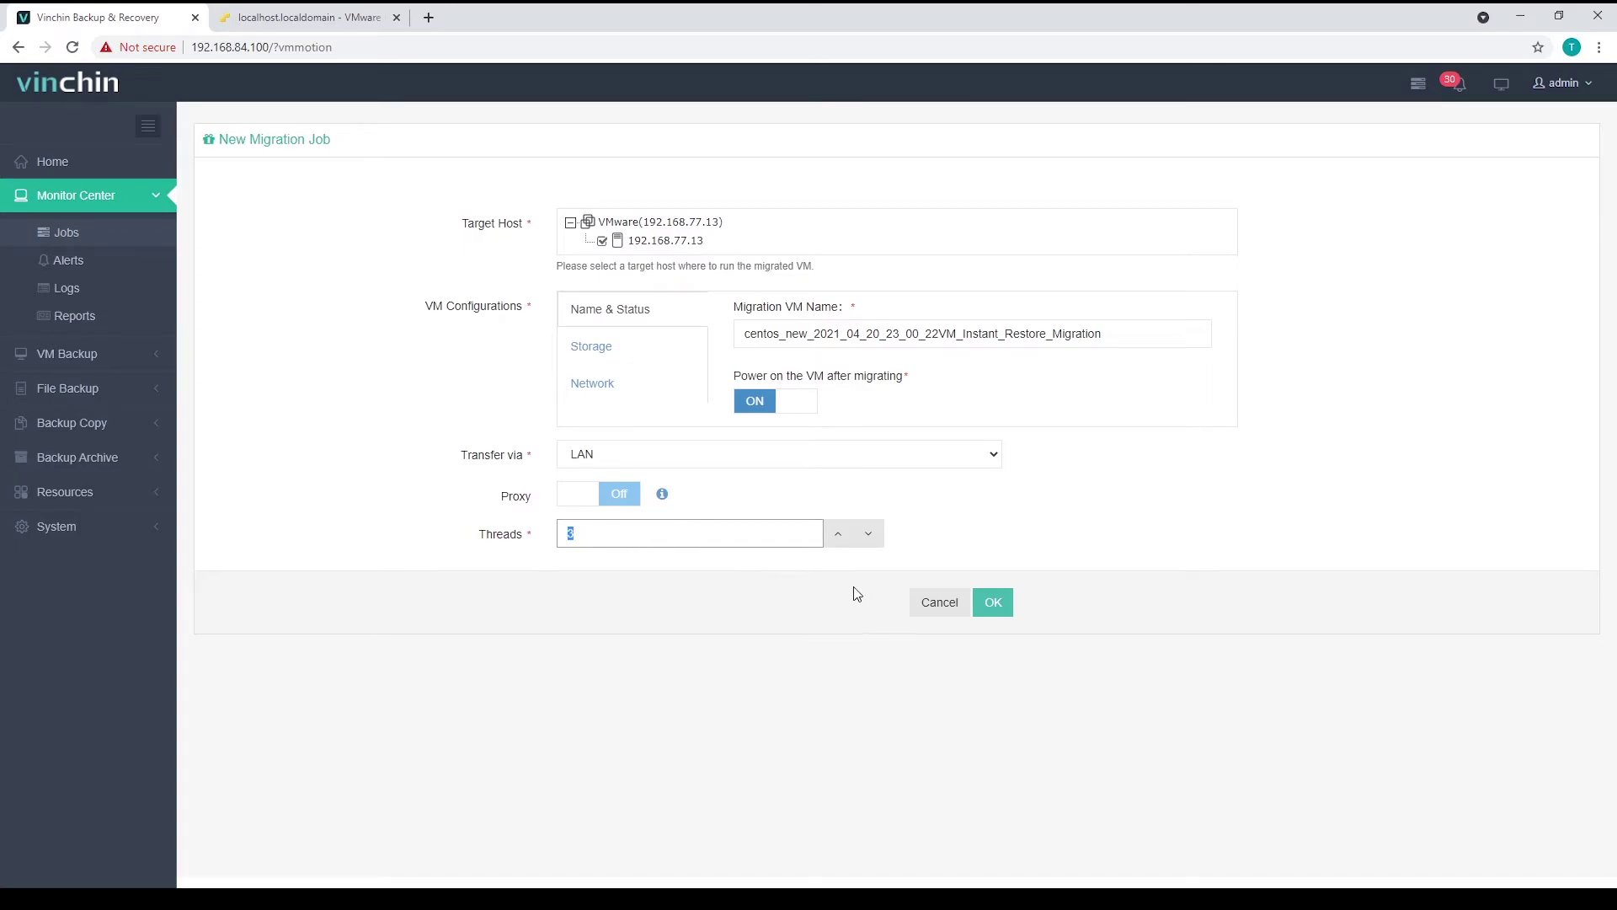
pyautogui.click(994, 603)
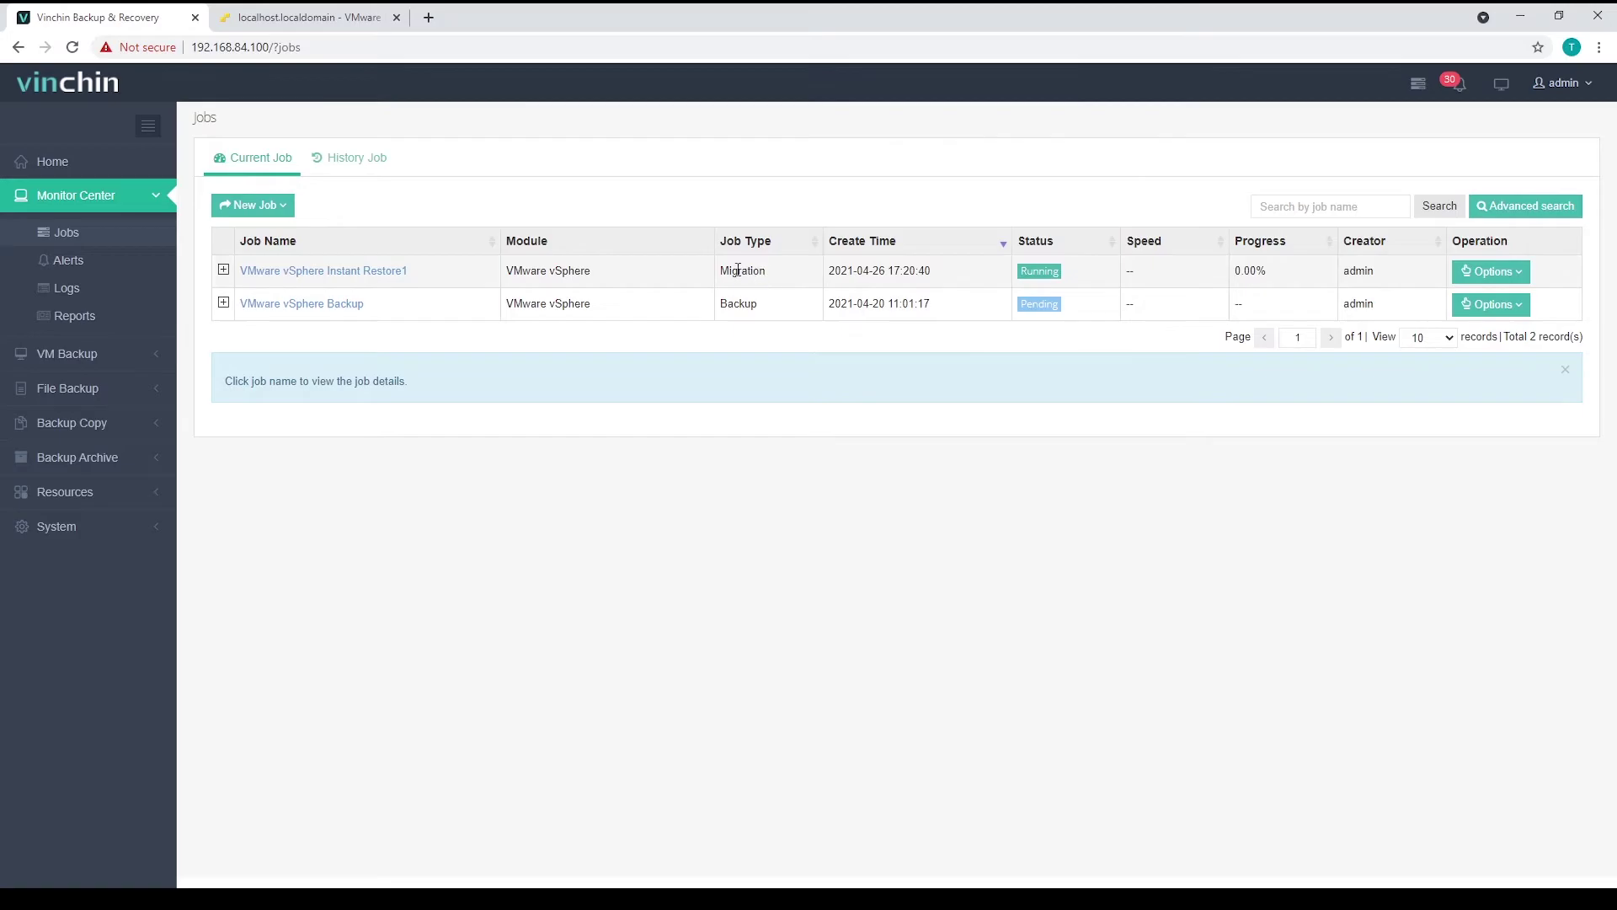
# - Open Instant Restore1's details and compare the restored and migrated VM names in the log
pyautogui.doubleClick(738, 270)
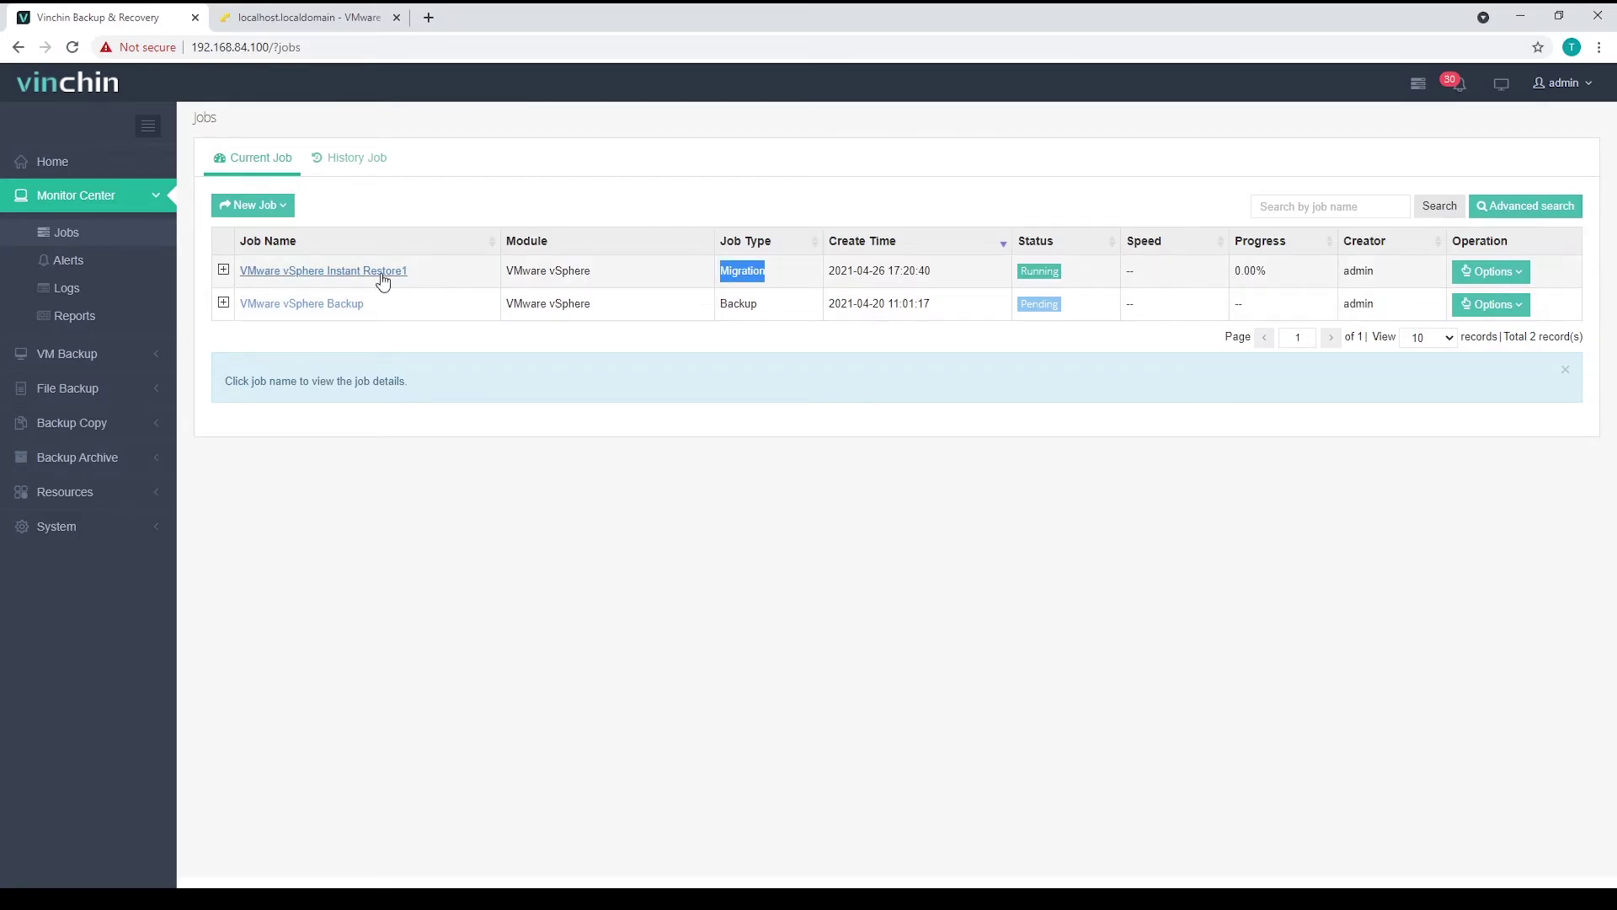
pyautogui.click(380, 273)
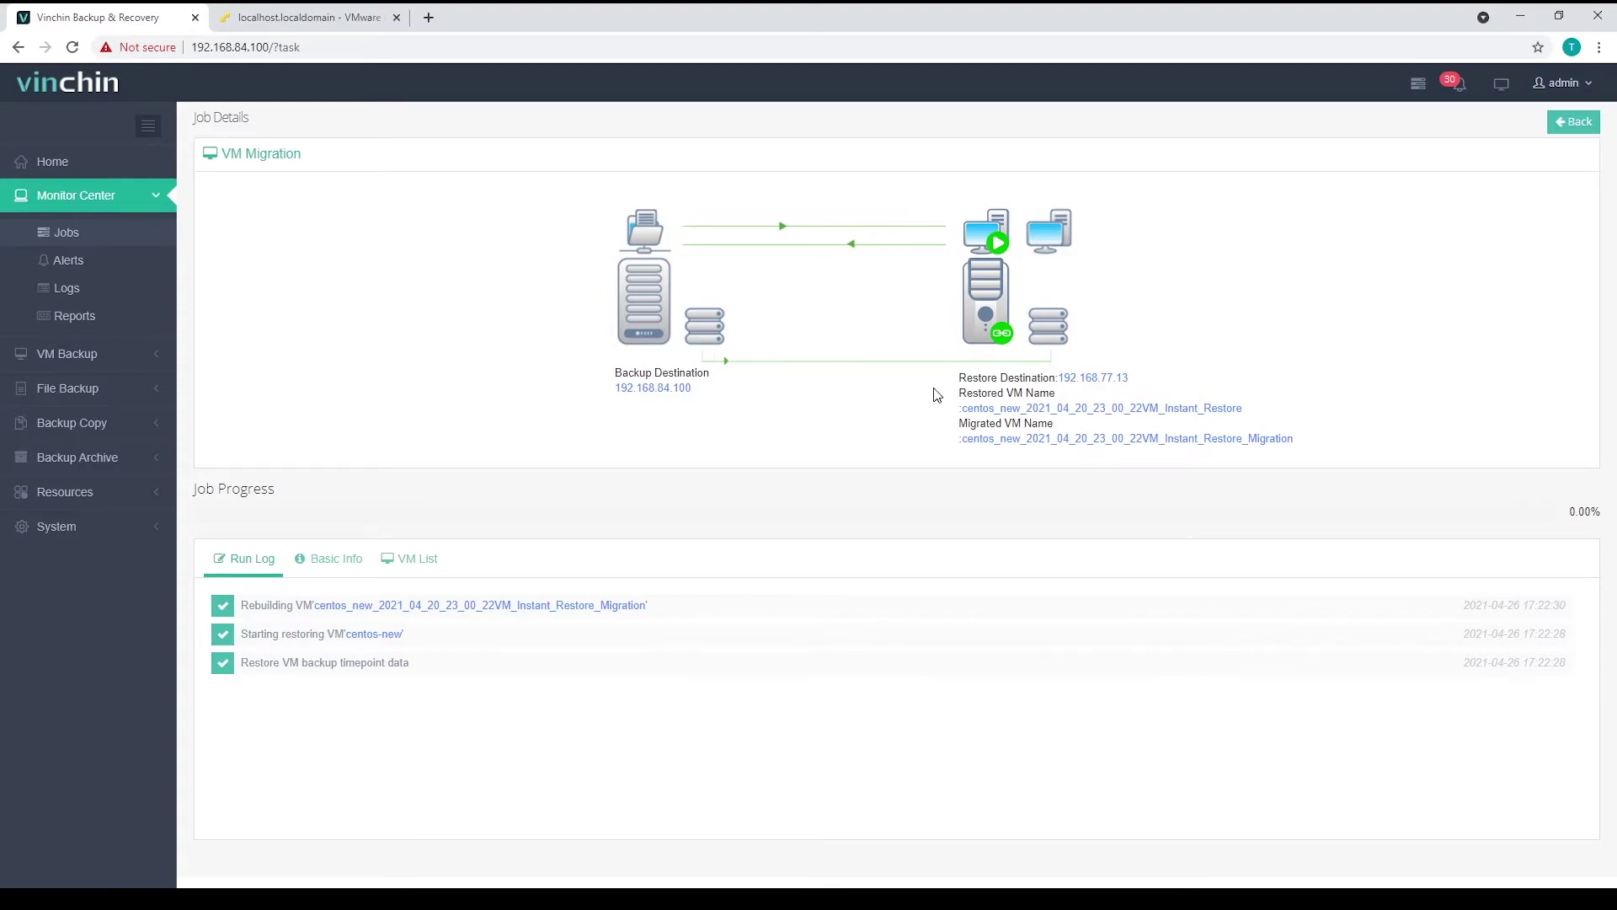
pyautogui.doubleClick(1030, 394)
pyautogui.moveTo(960, 408); pyautogui.dragTo(1248, 413)
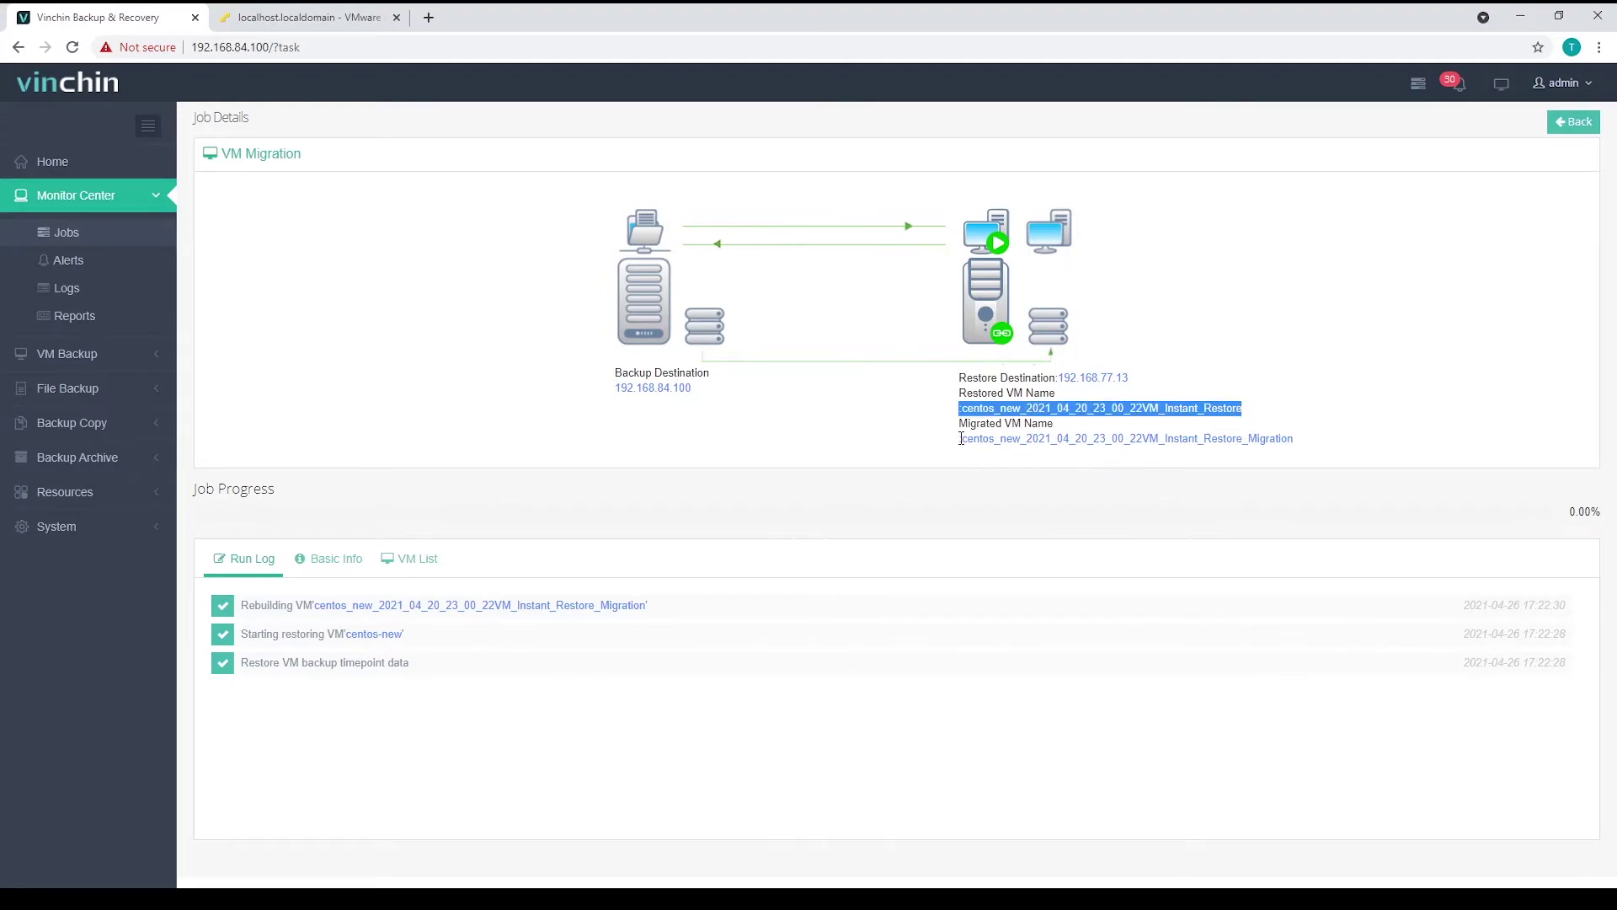
pyautogui.moveTo(960, 439); pyautogui.dragTo(1295, 448)
# - Wait on the Job Details page until the run log shows Live migration success
pyautogui.click(1278, 463)
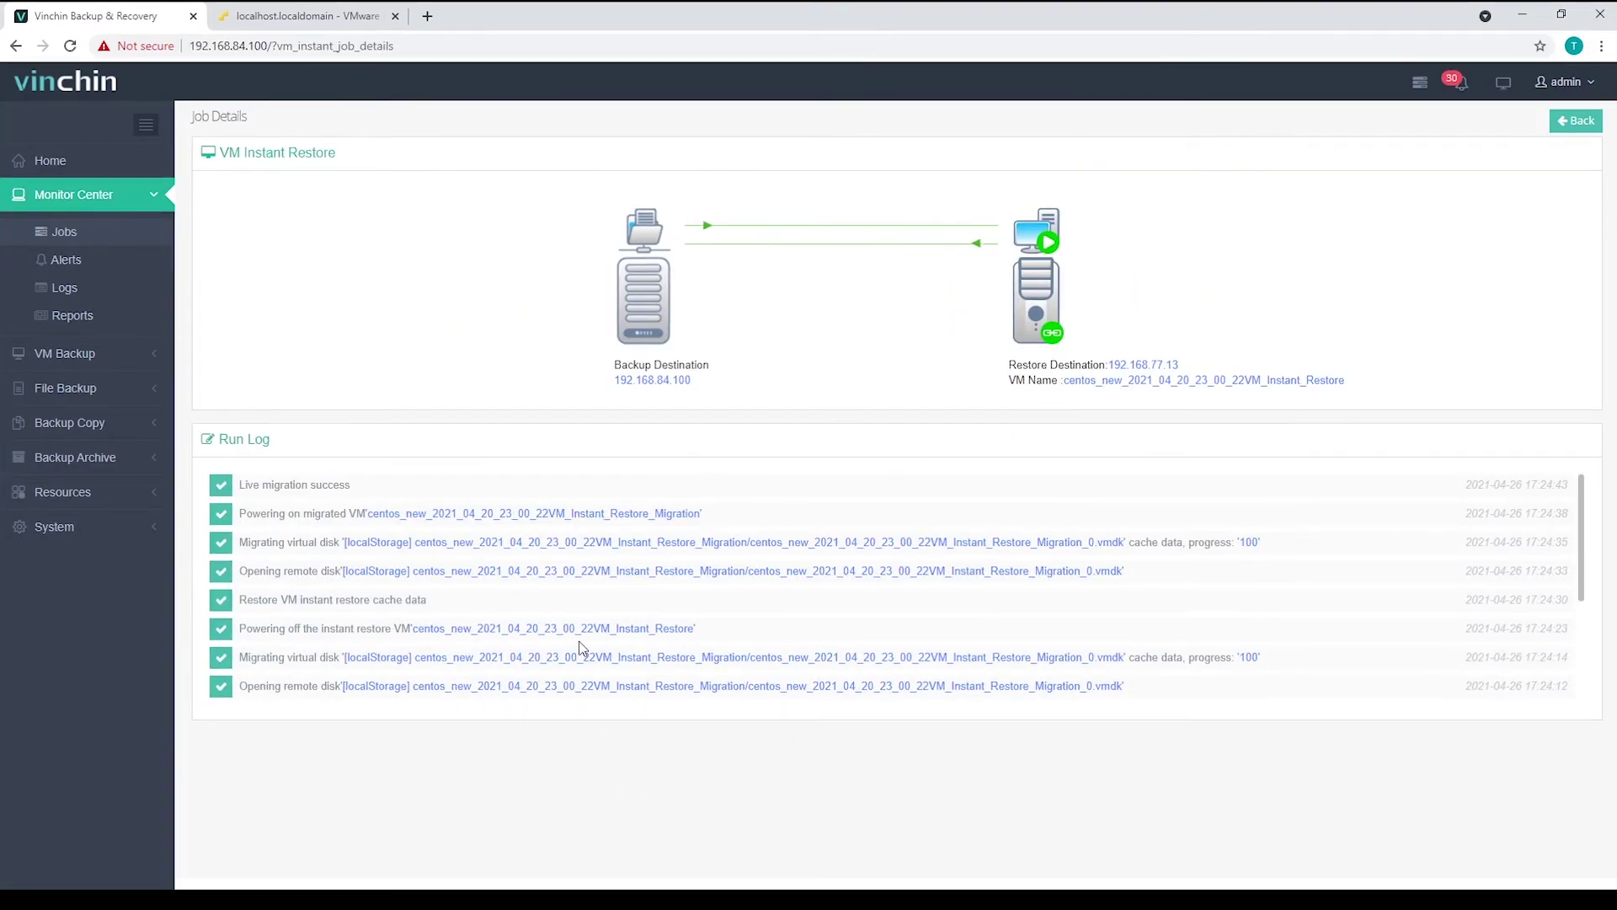
# - Check ESXi's Virtual Machines list shows the migrated VM, then return to the Vinchin job
pyautogui.click(352, 23)
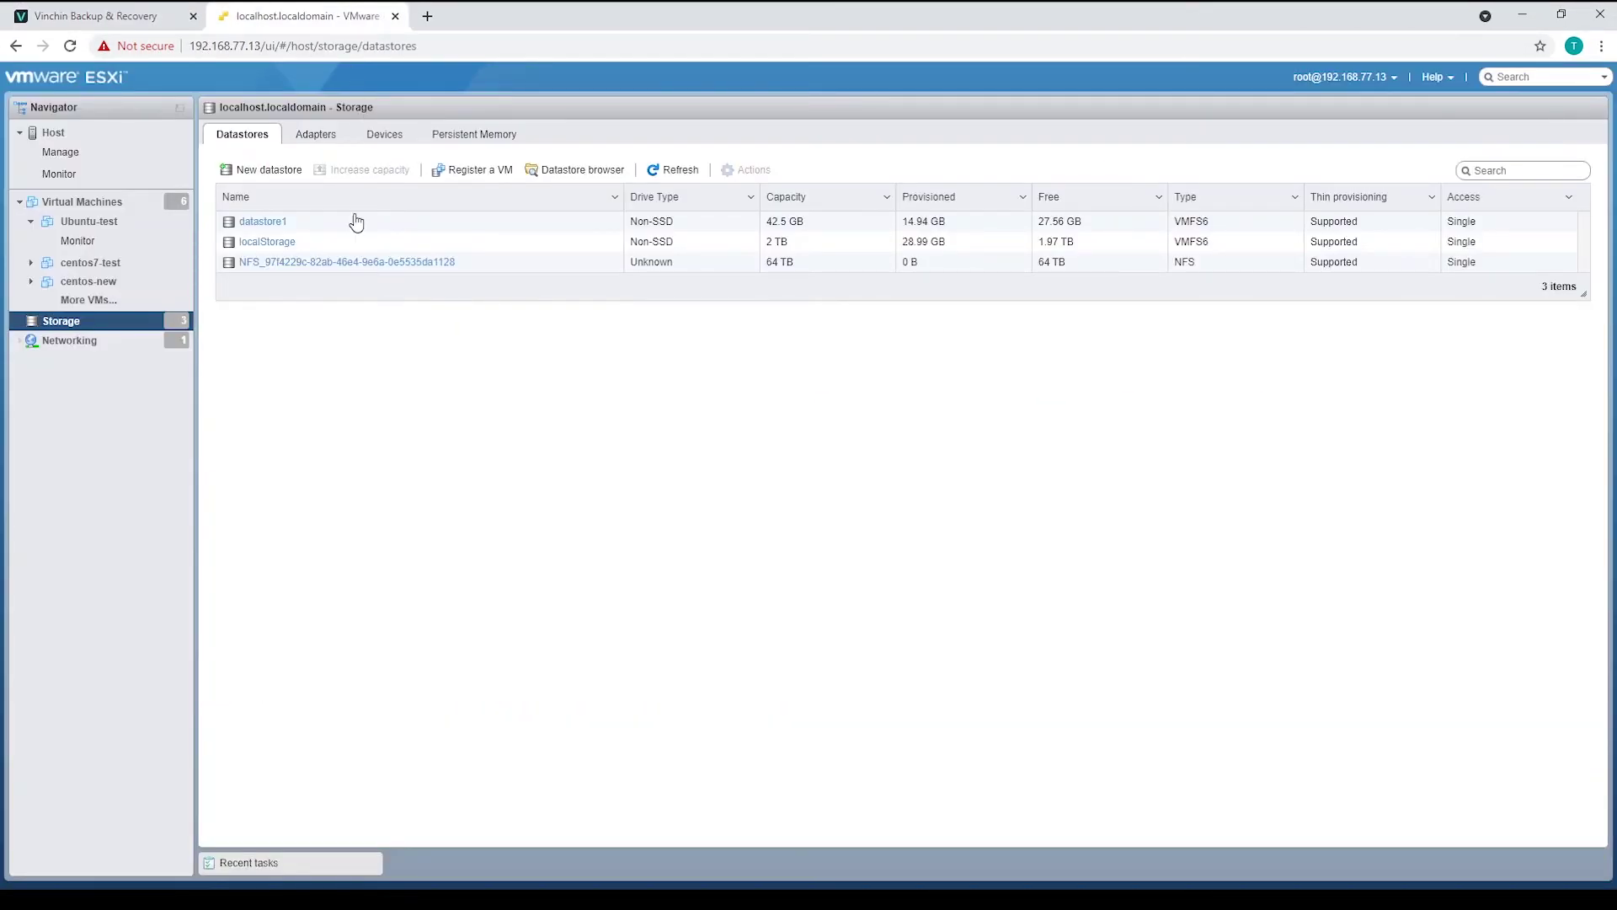
pyautogui.click(131, 211)
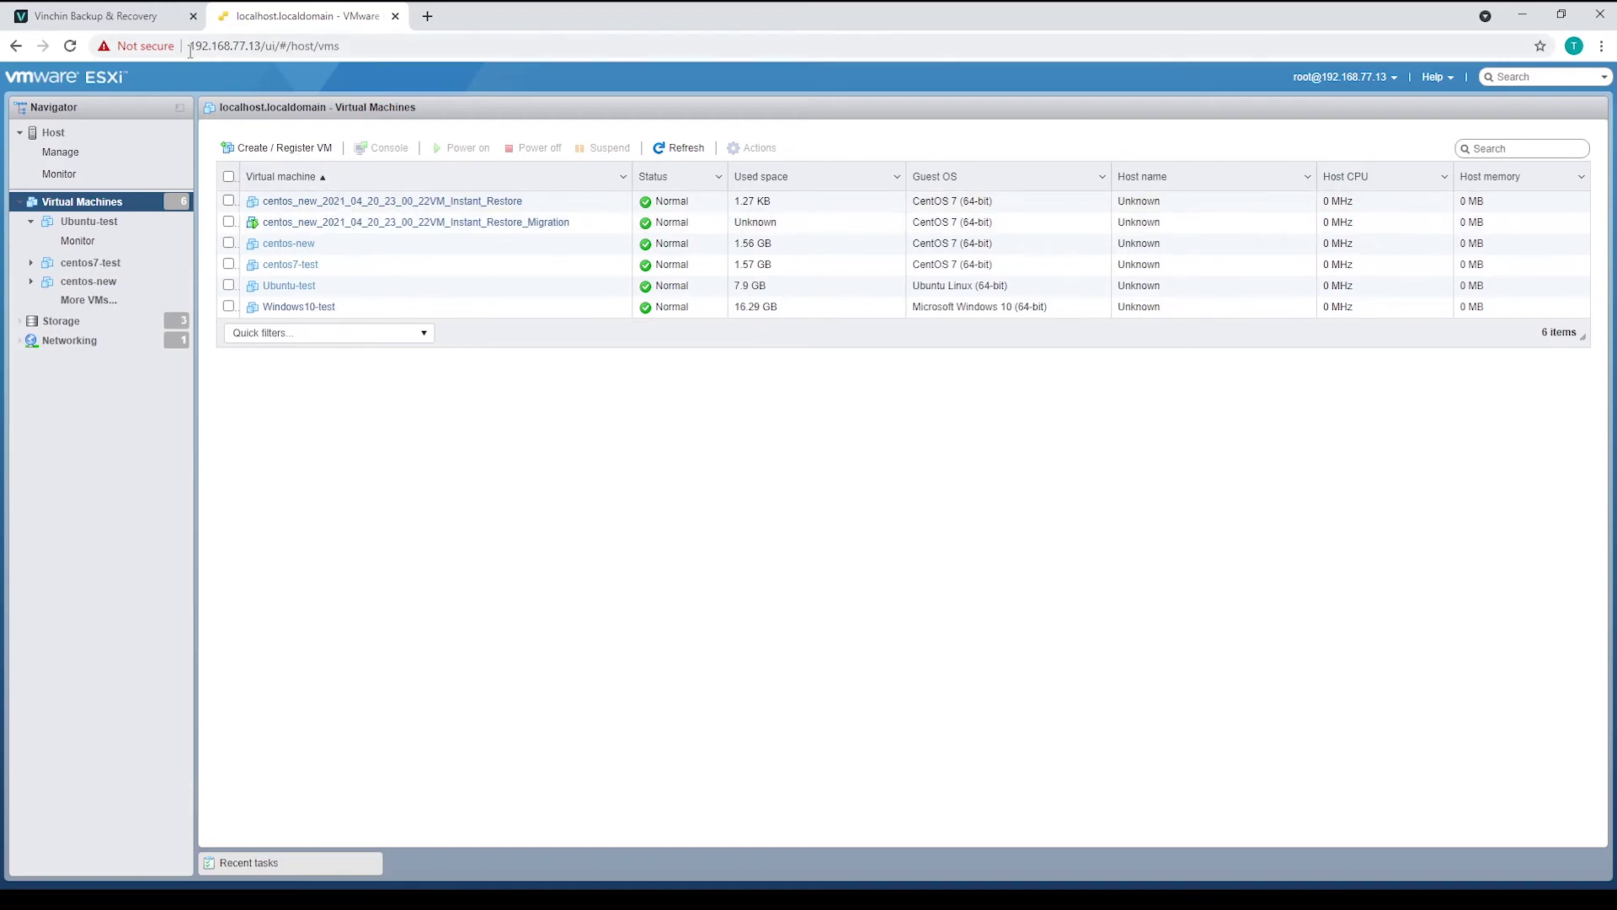
pyautogui.click(167, 25)
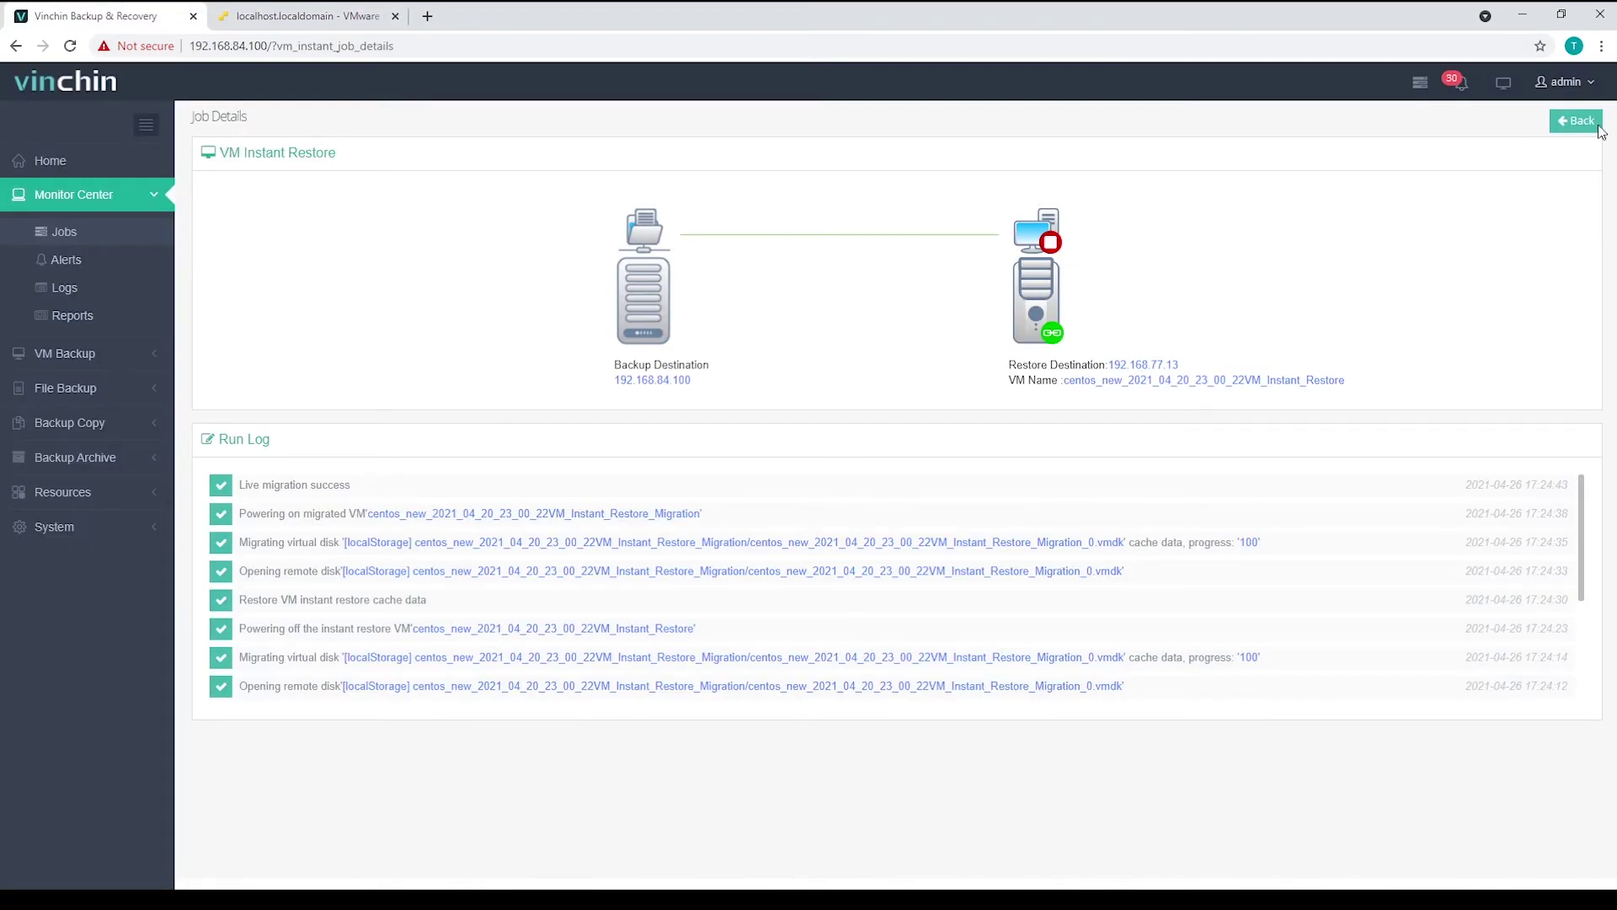
# - Stop the Instant Restore1 job and confirm in its details log that the job has stopped
pyautogui.click(1568, 123)
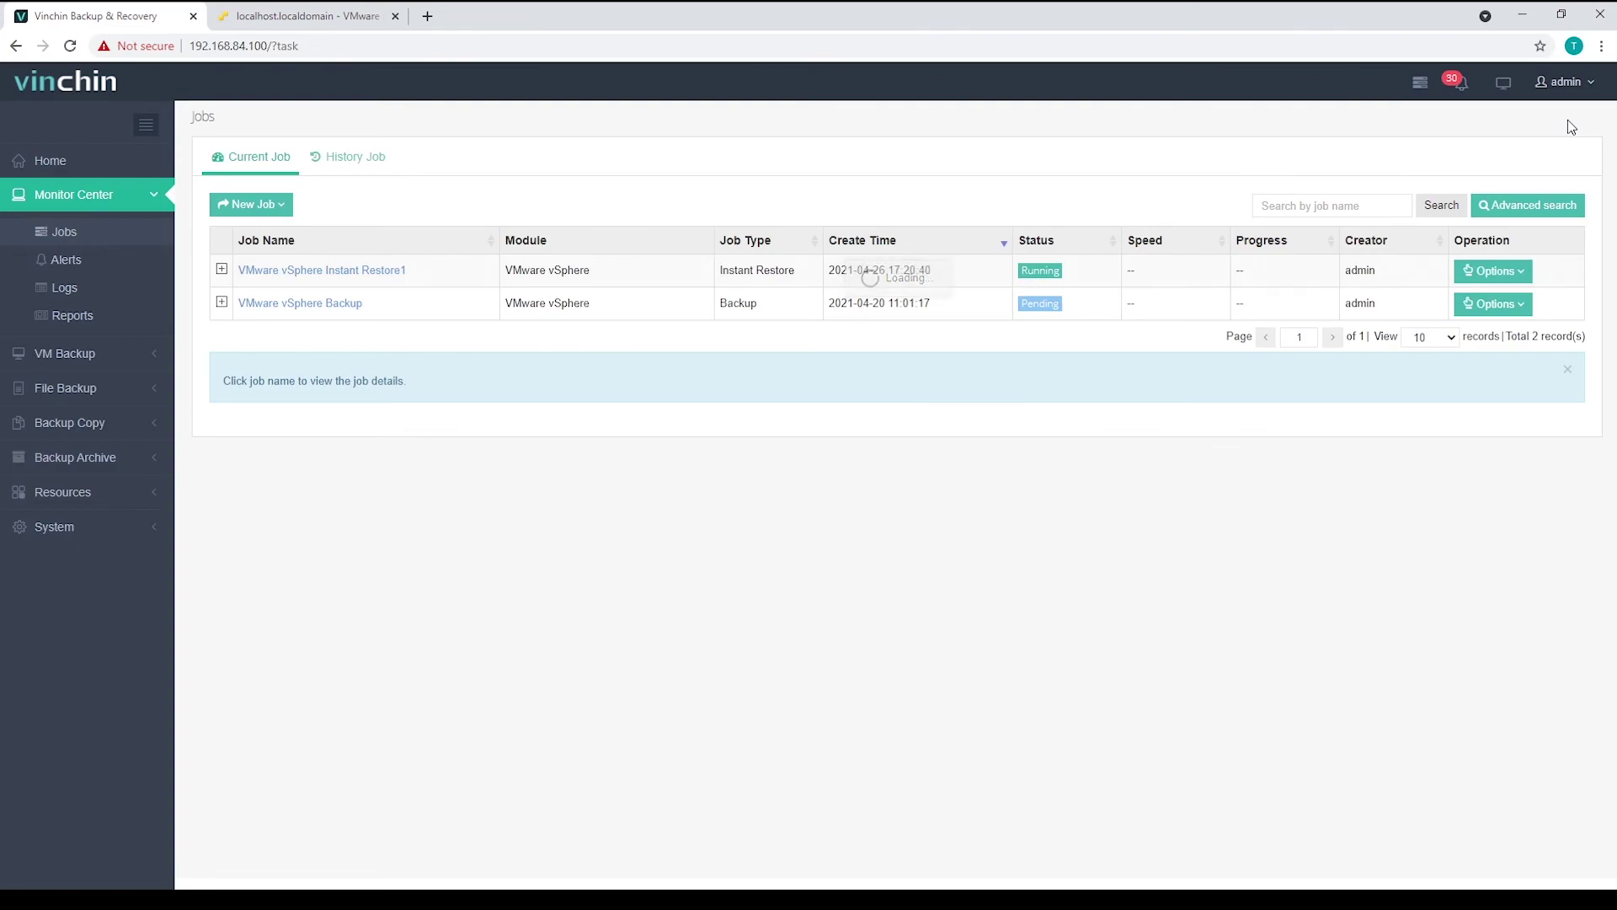
pyautogui.click(1525, 281)
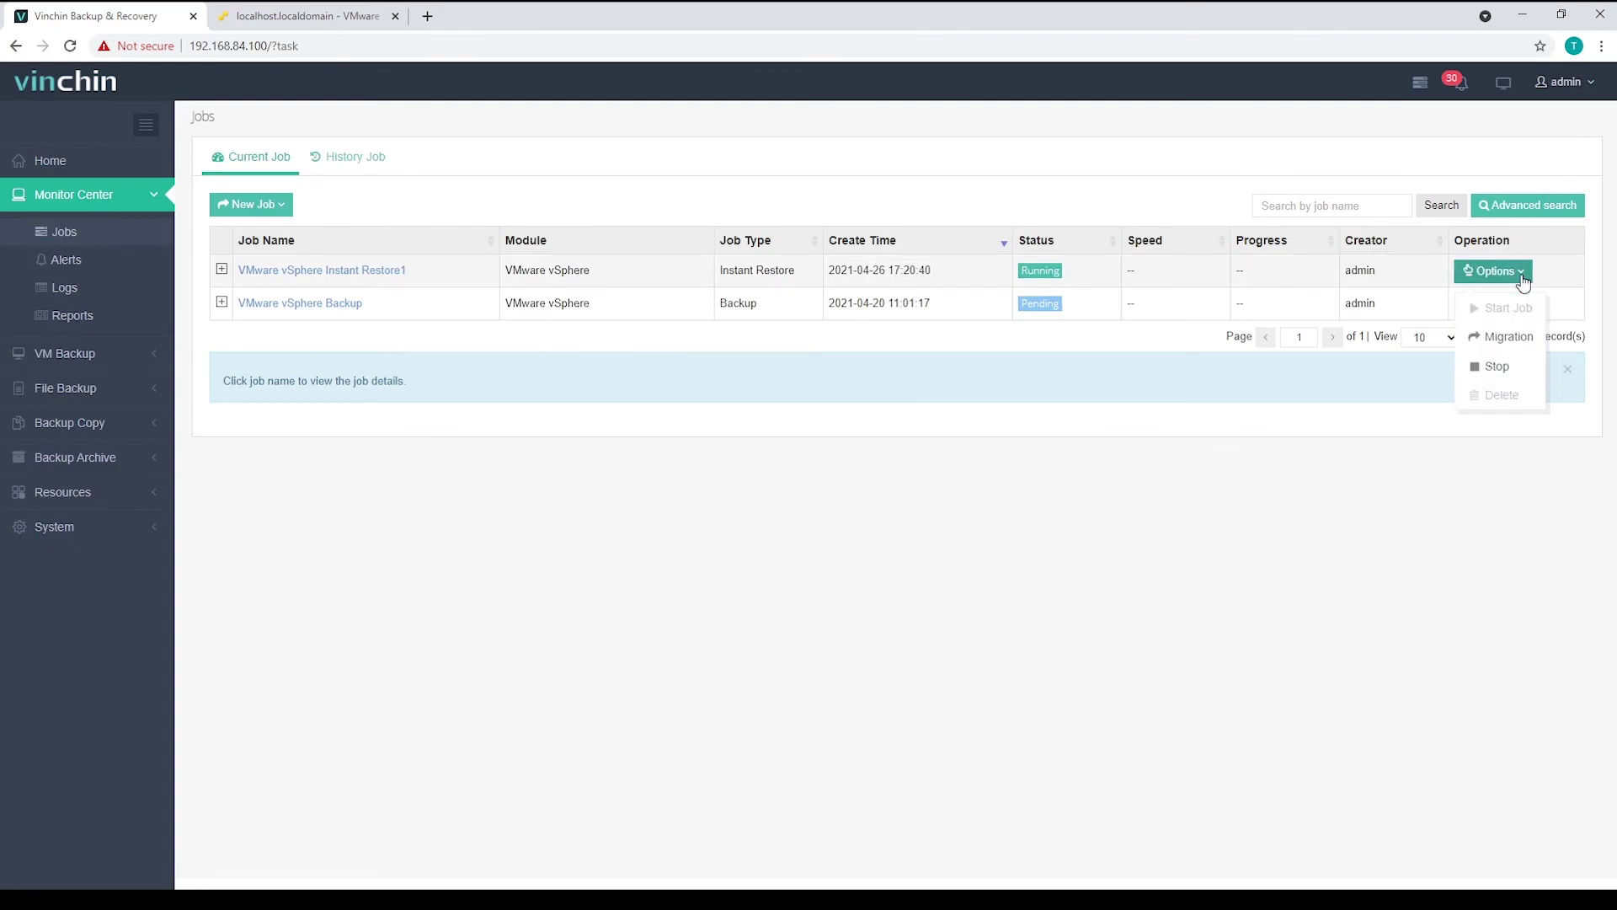
pyautogui.click(1496, 366)
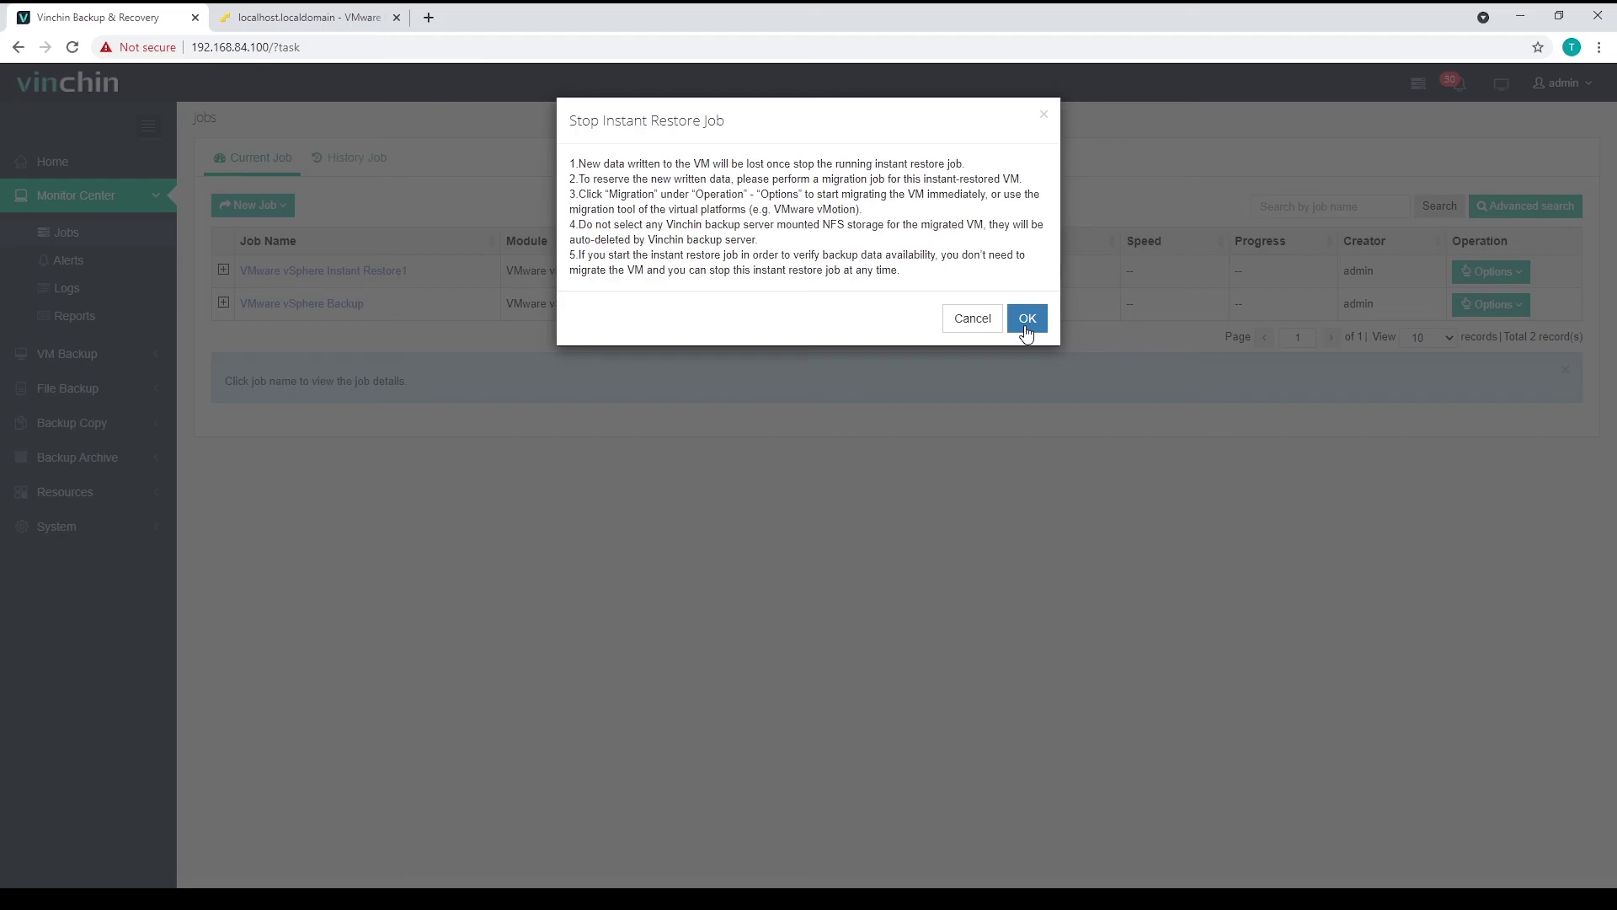
pyautogui.click(1025, 327)
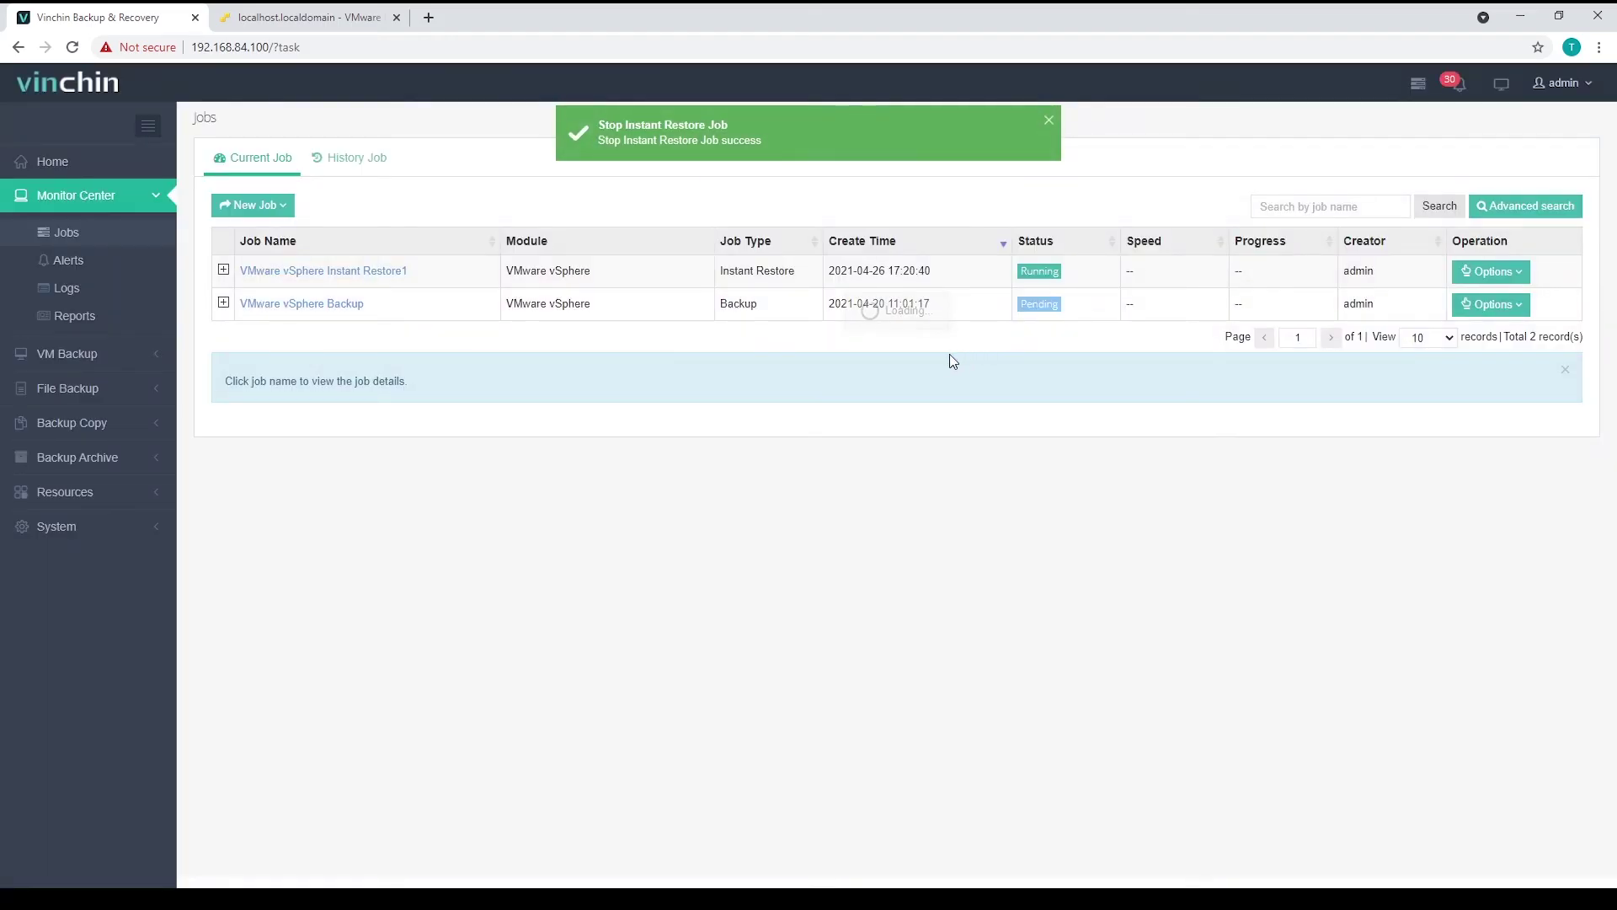
pyautogui.click(398, 273)
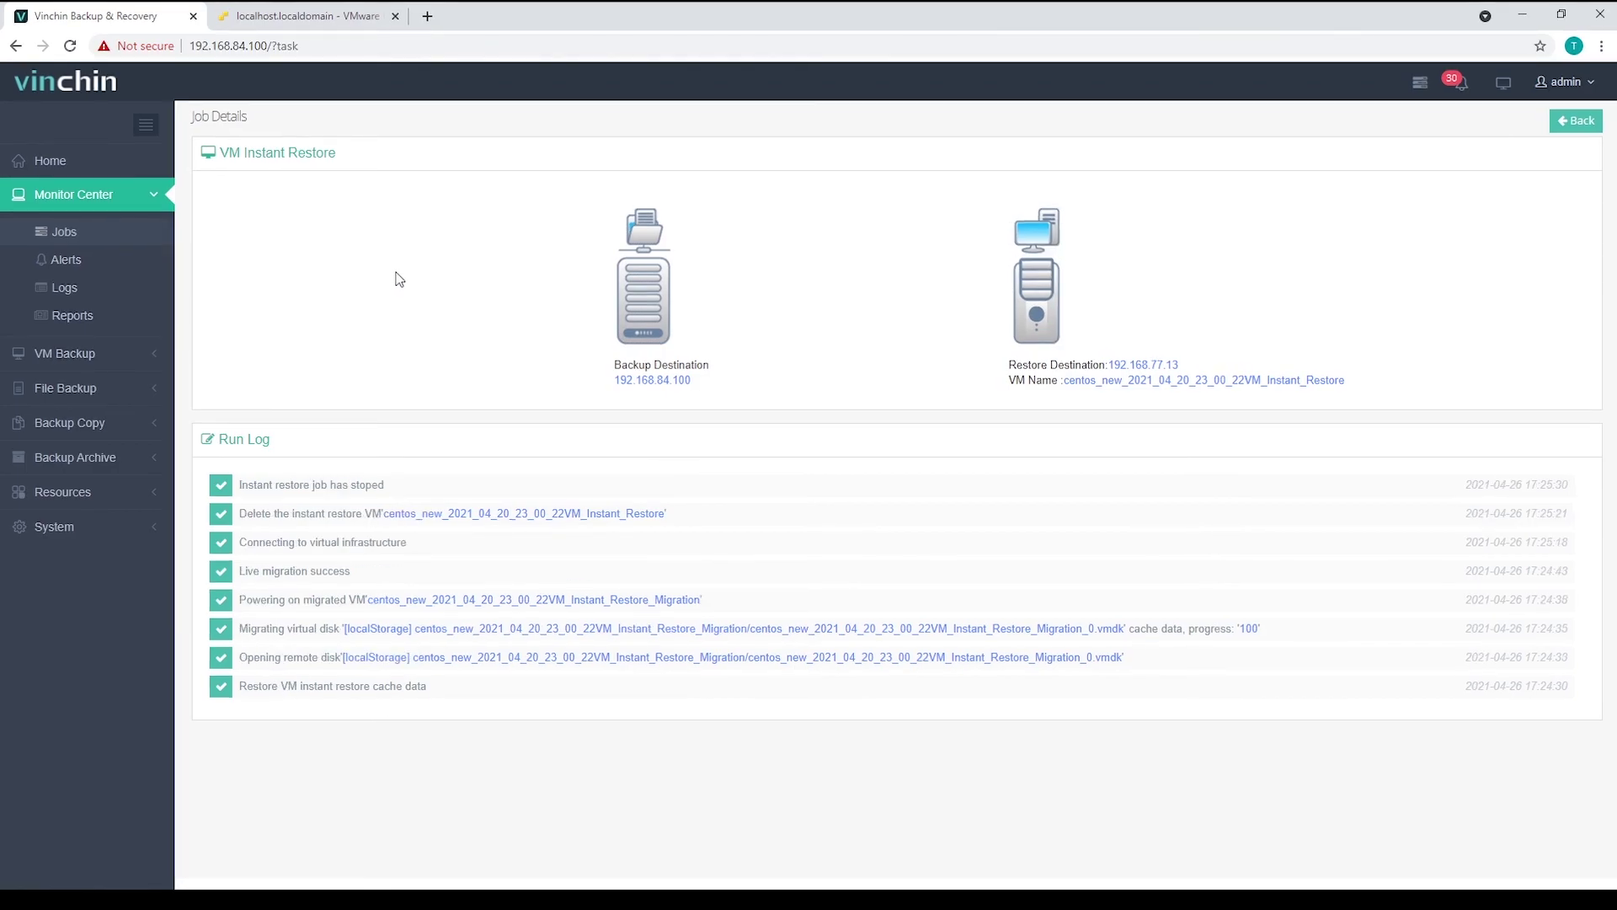
pyautogui.moveTo(319, 486); pyautogui.dragTo(384, 486)
# - Check ESXi's VM list and datastores: only datastore1 and localStorage remain, the 64 TB NFS datastore gone
pyautogui.click(392, 486)
pyautogui.click(335, 17)
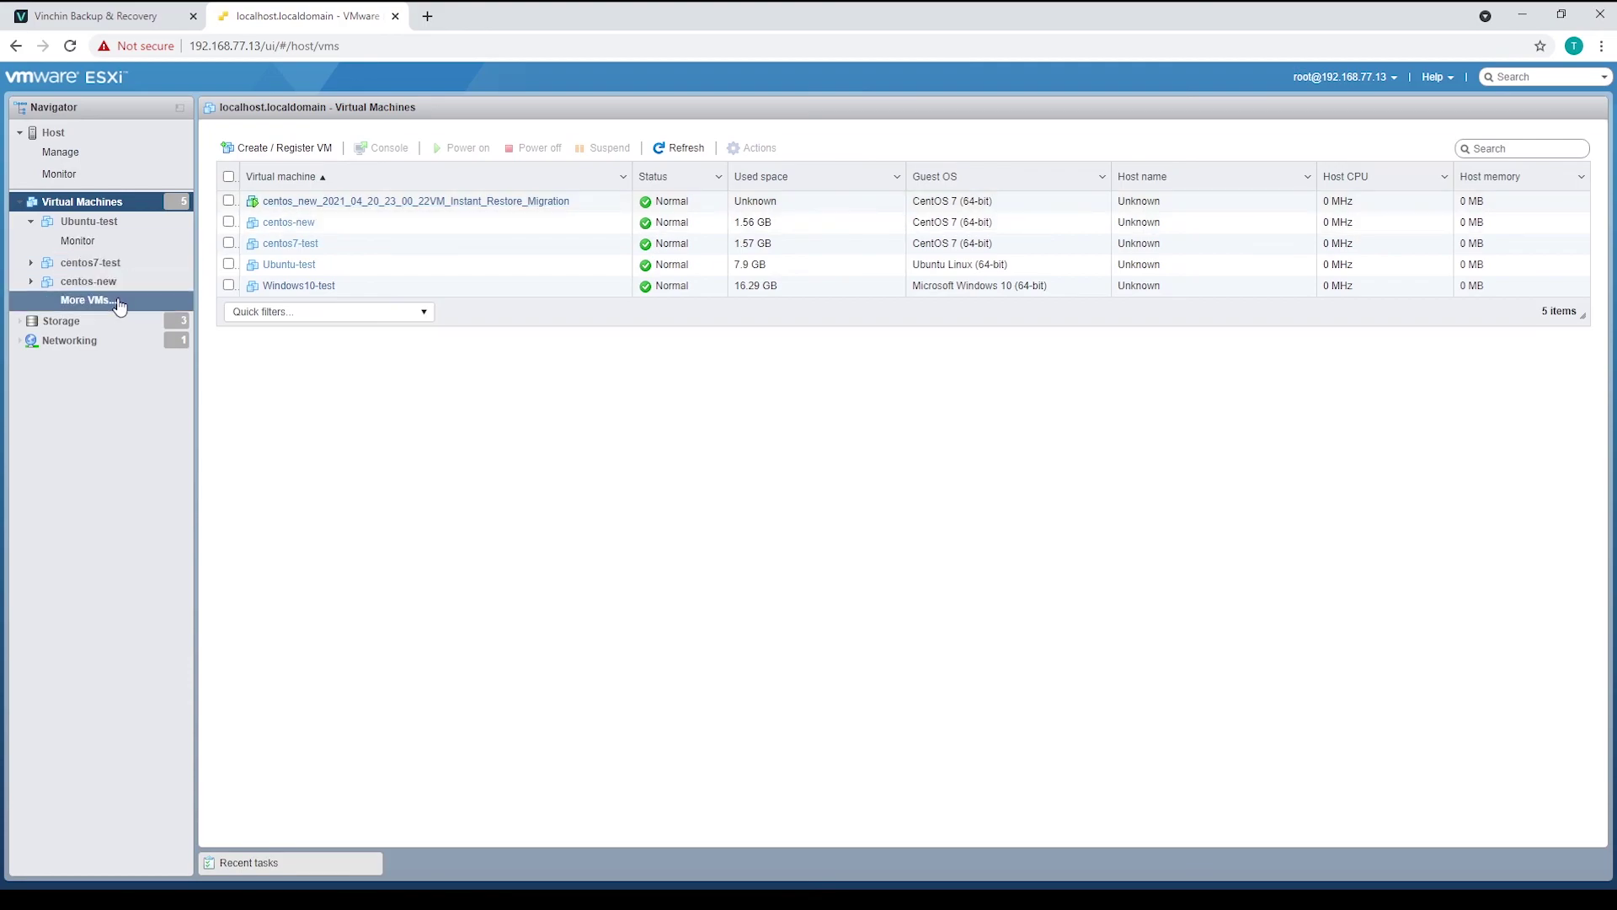
pyautogui.click(101, 327)
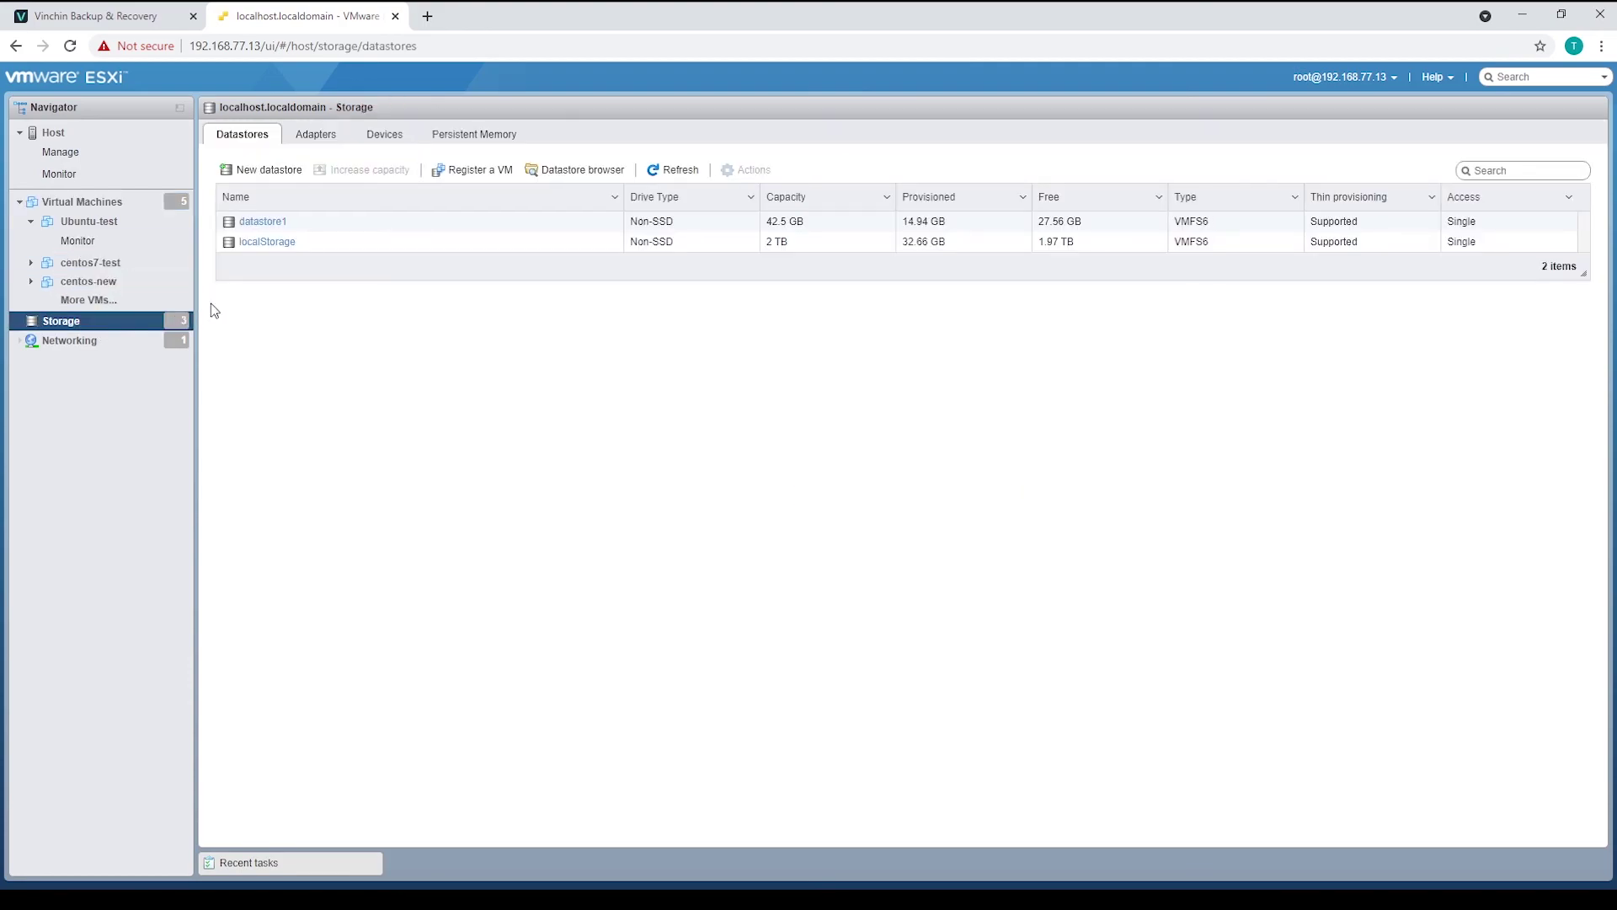